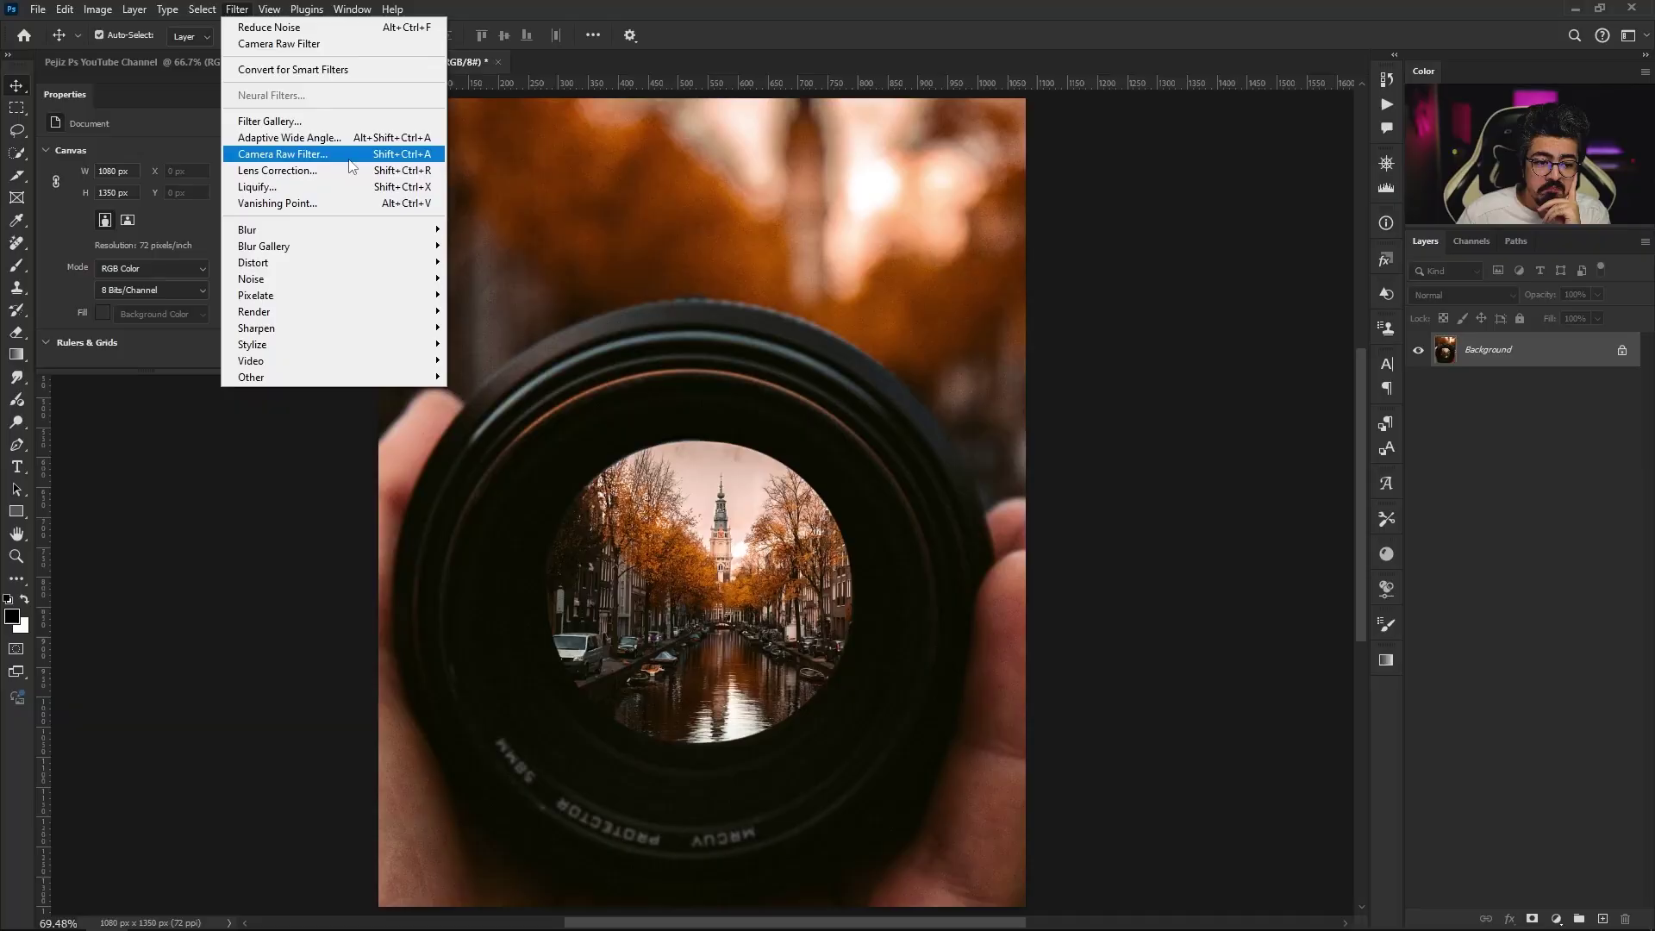
# Preview the Camera Raw noise result on the lens photo.
pyautogui.click(349, 161)
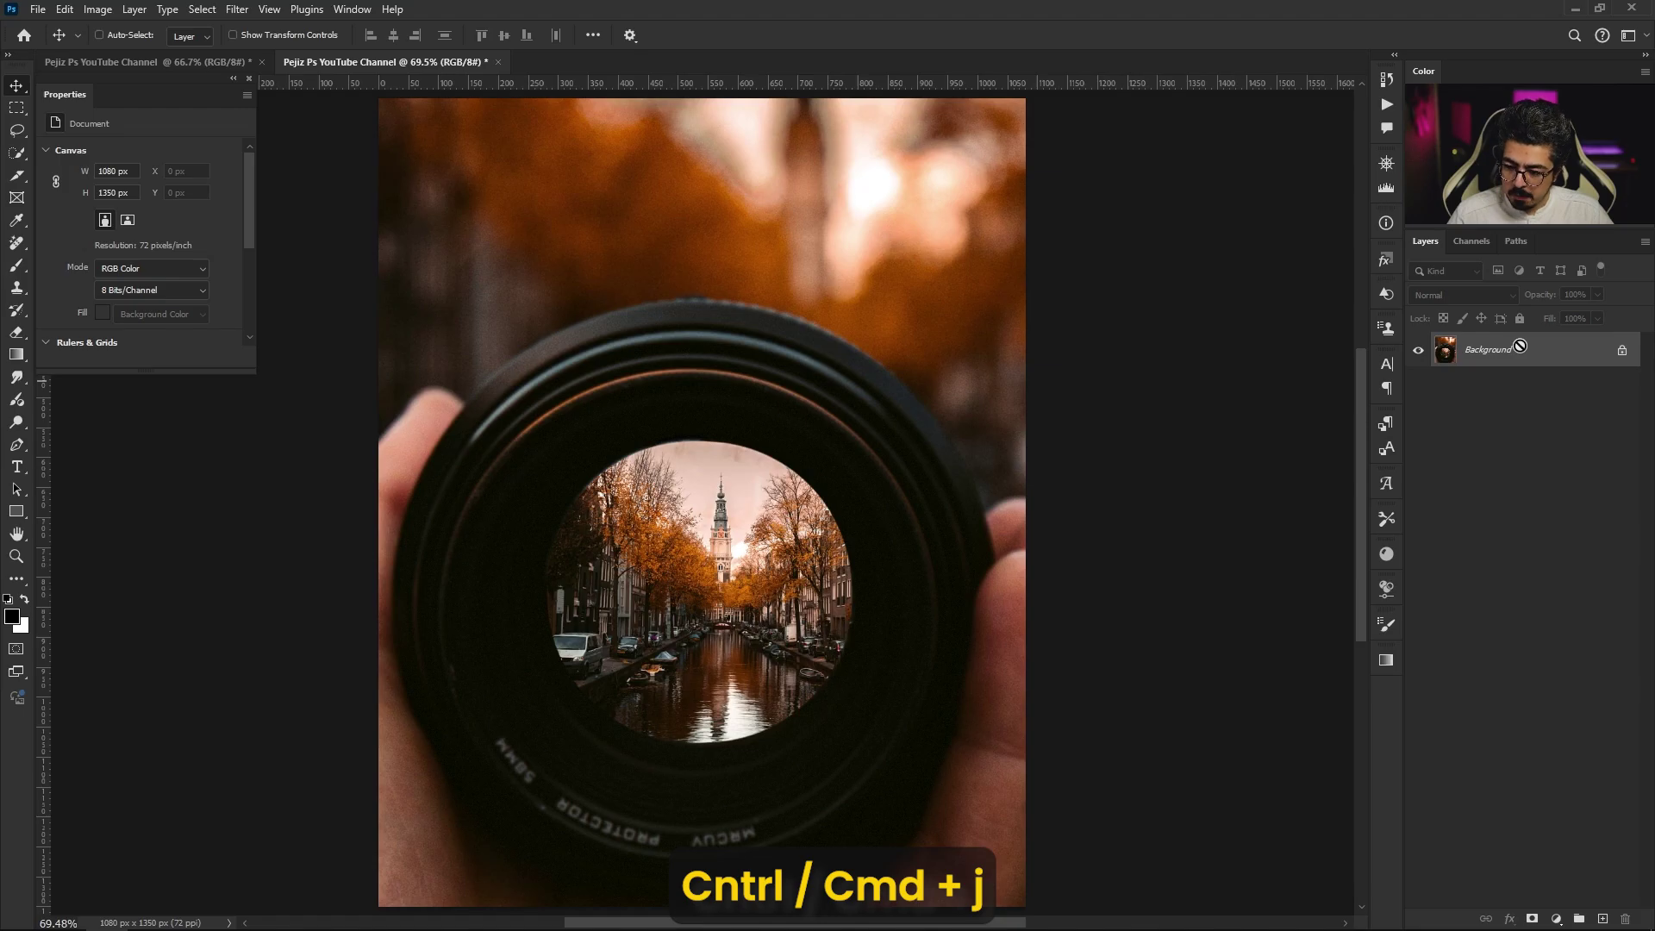
# Duplicate Background to Layer 1 and load the RGB channel's luminosity selection.
pyautogui.hotkey('ctrl', 'j')
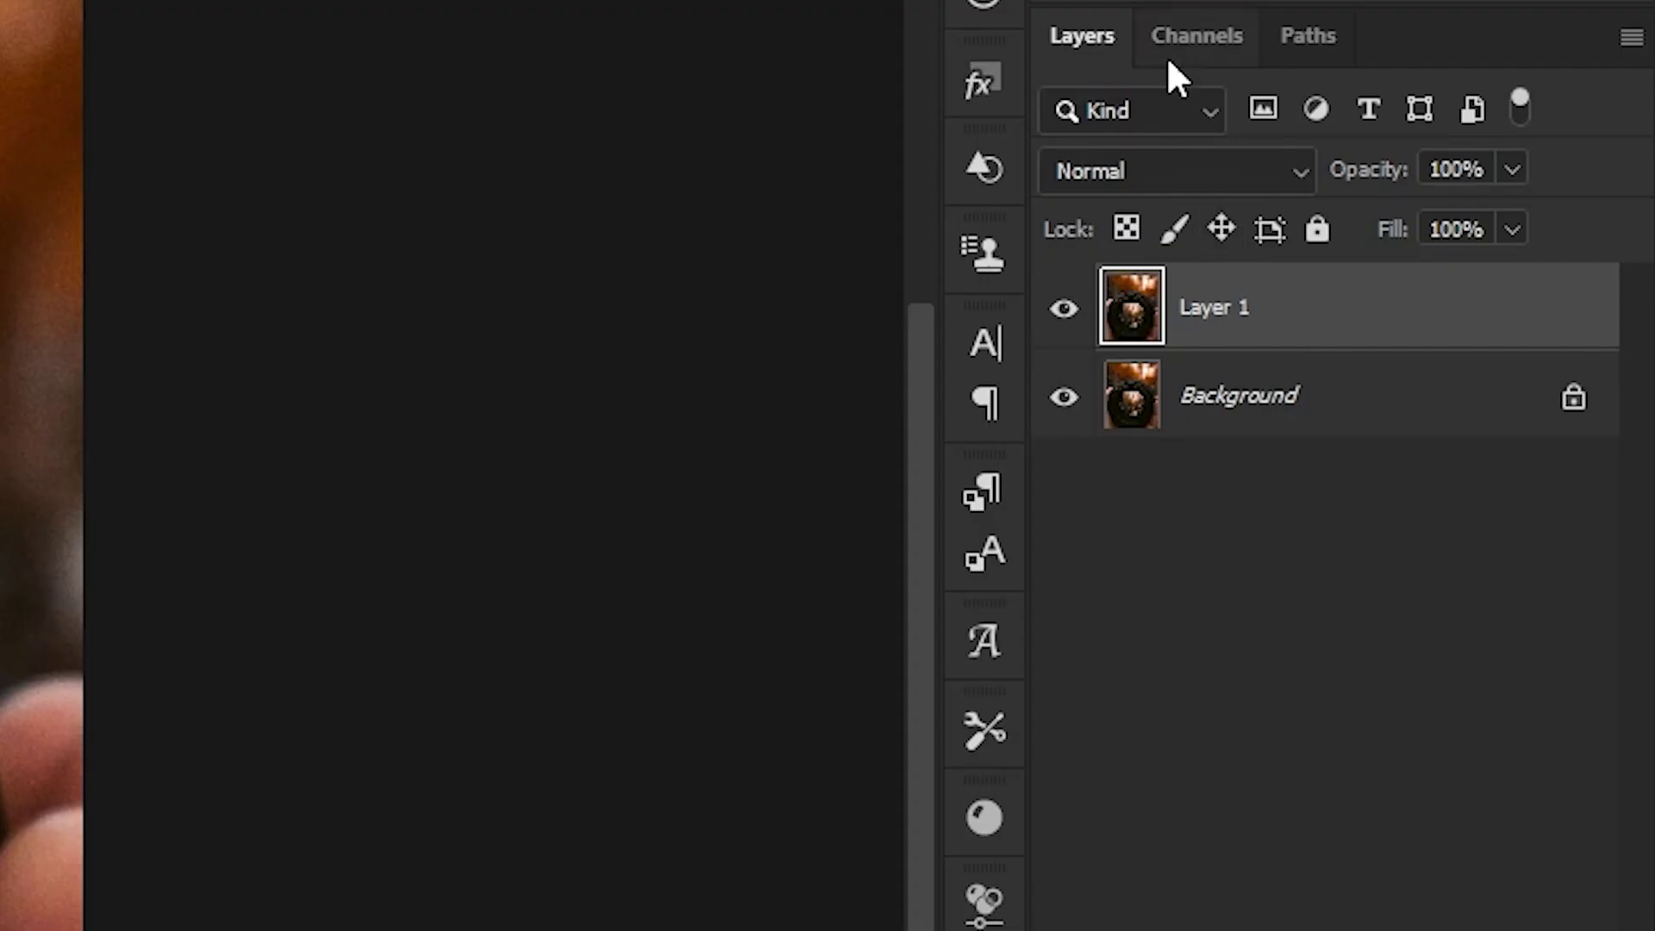
pyautogui.click(1178, 41)
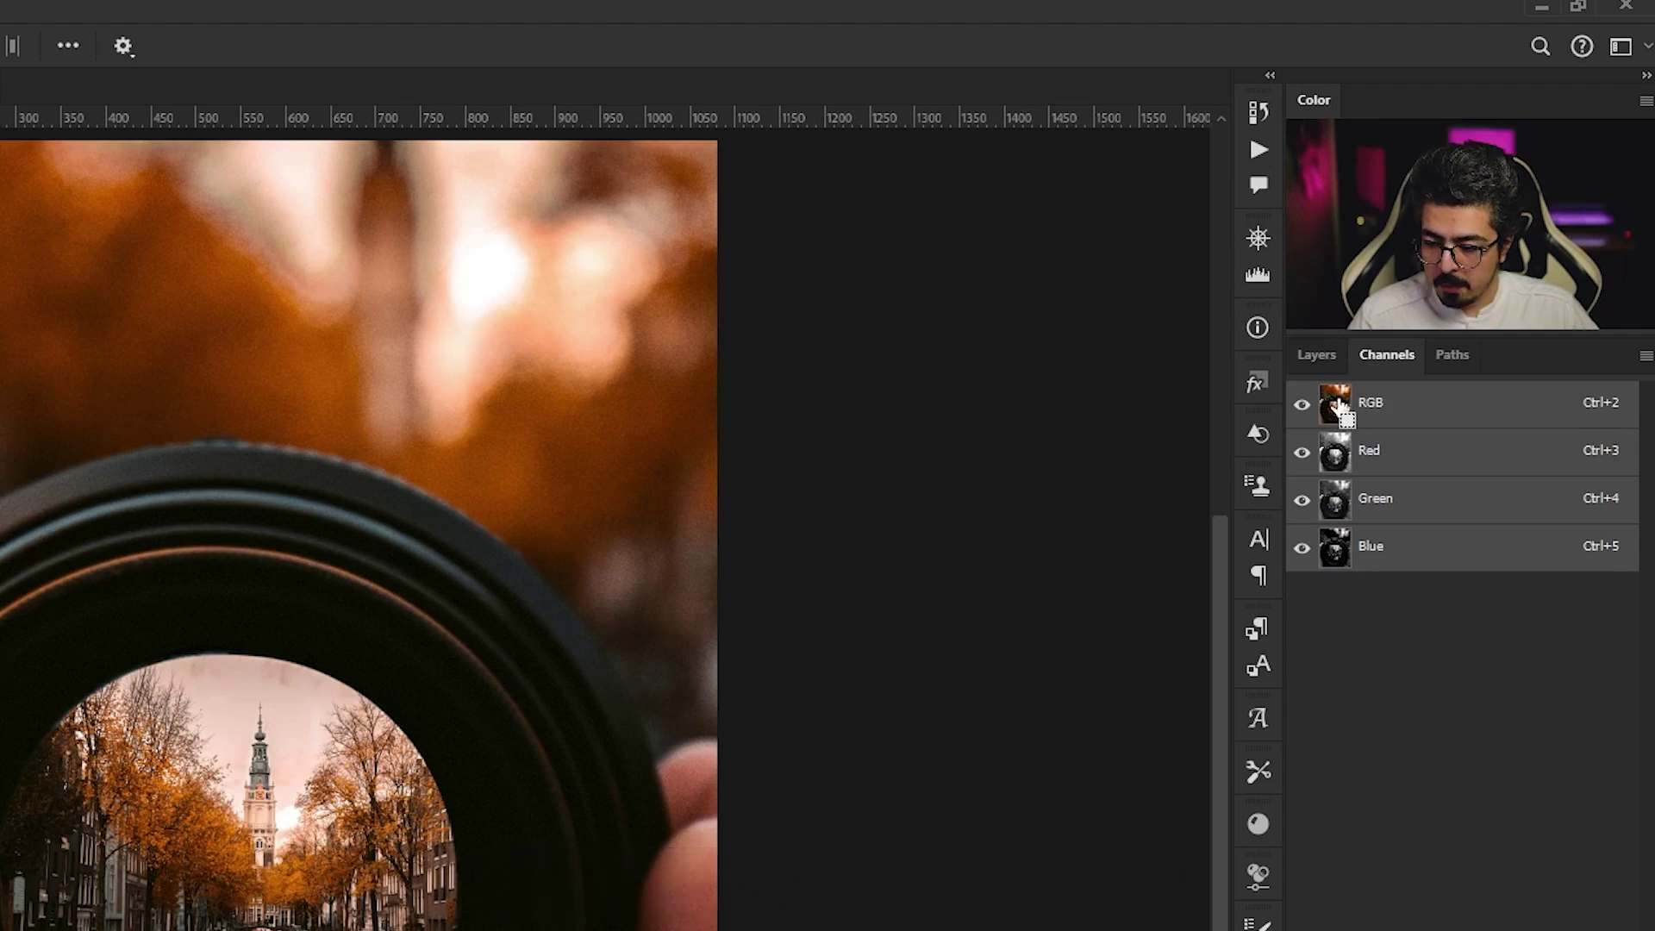
pyautogui.keyDown('ctrl'); pyautogui.click(1338, 405); pyautogui.keyUp('ctrl')
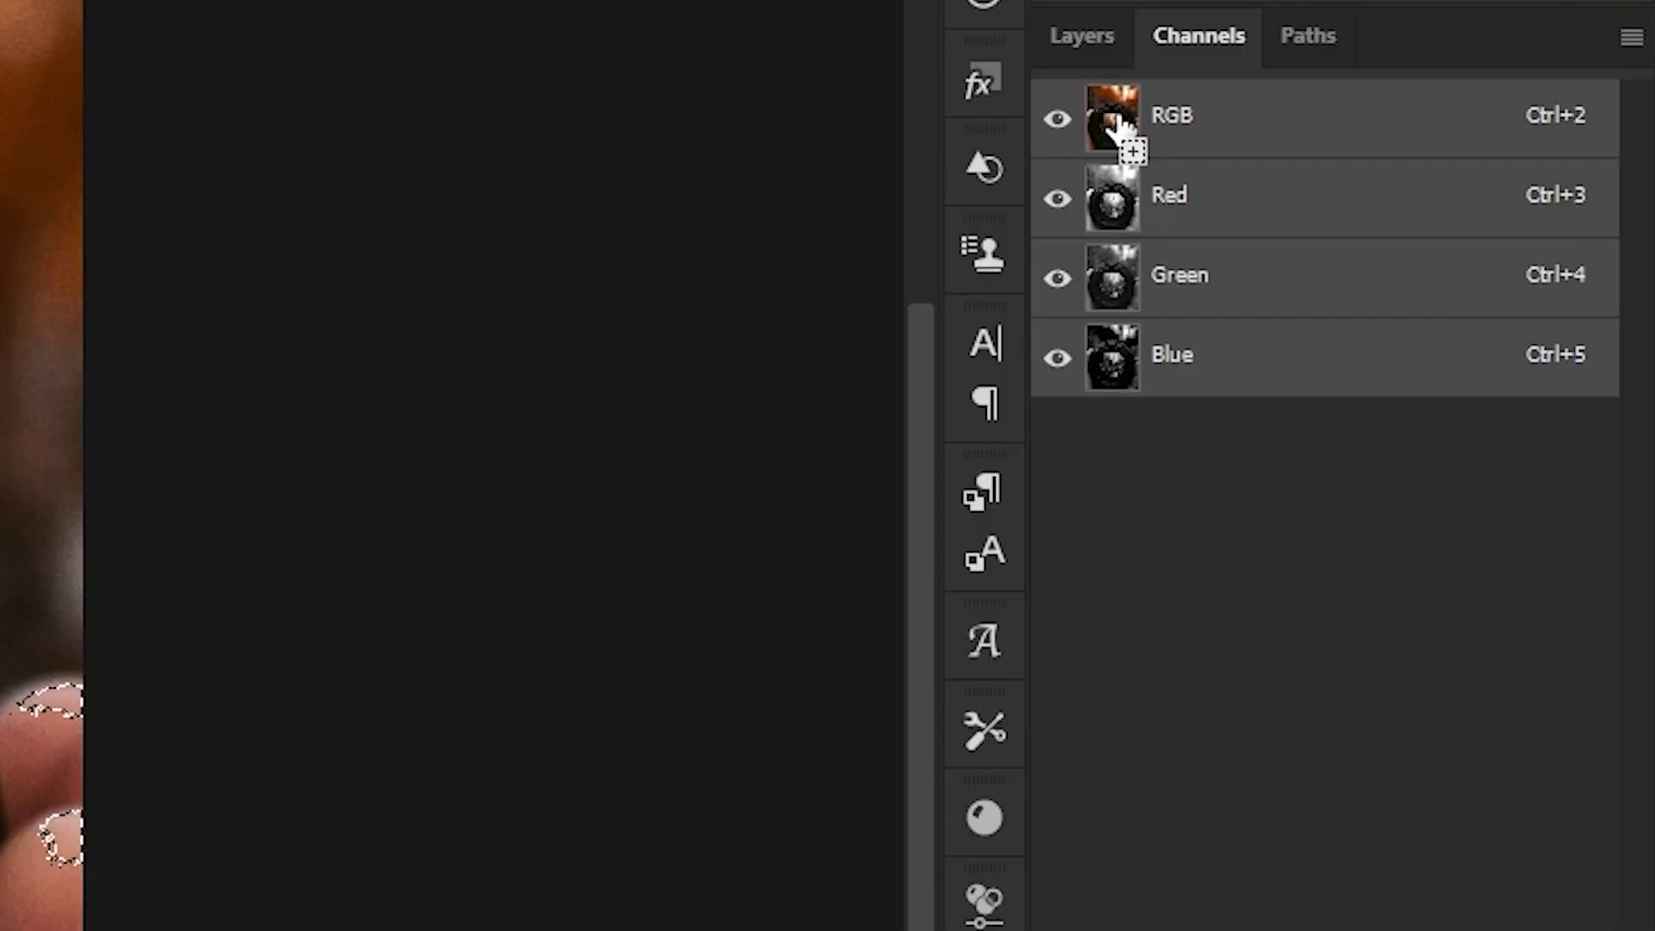
pyautogui.keyDown('ctrl'); pyautogui.keyDown('shift'); pyautogui.click(1121, 125); pyautogui.keyUp('shift'); pyautogui.keyUp('ctrl')
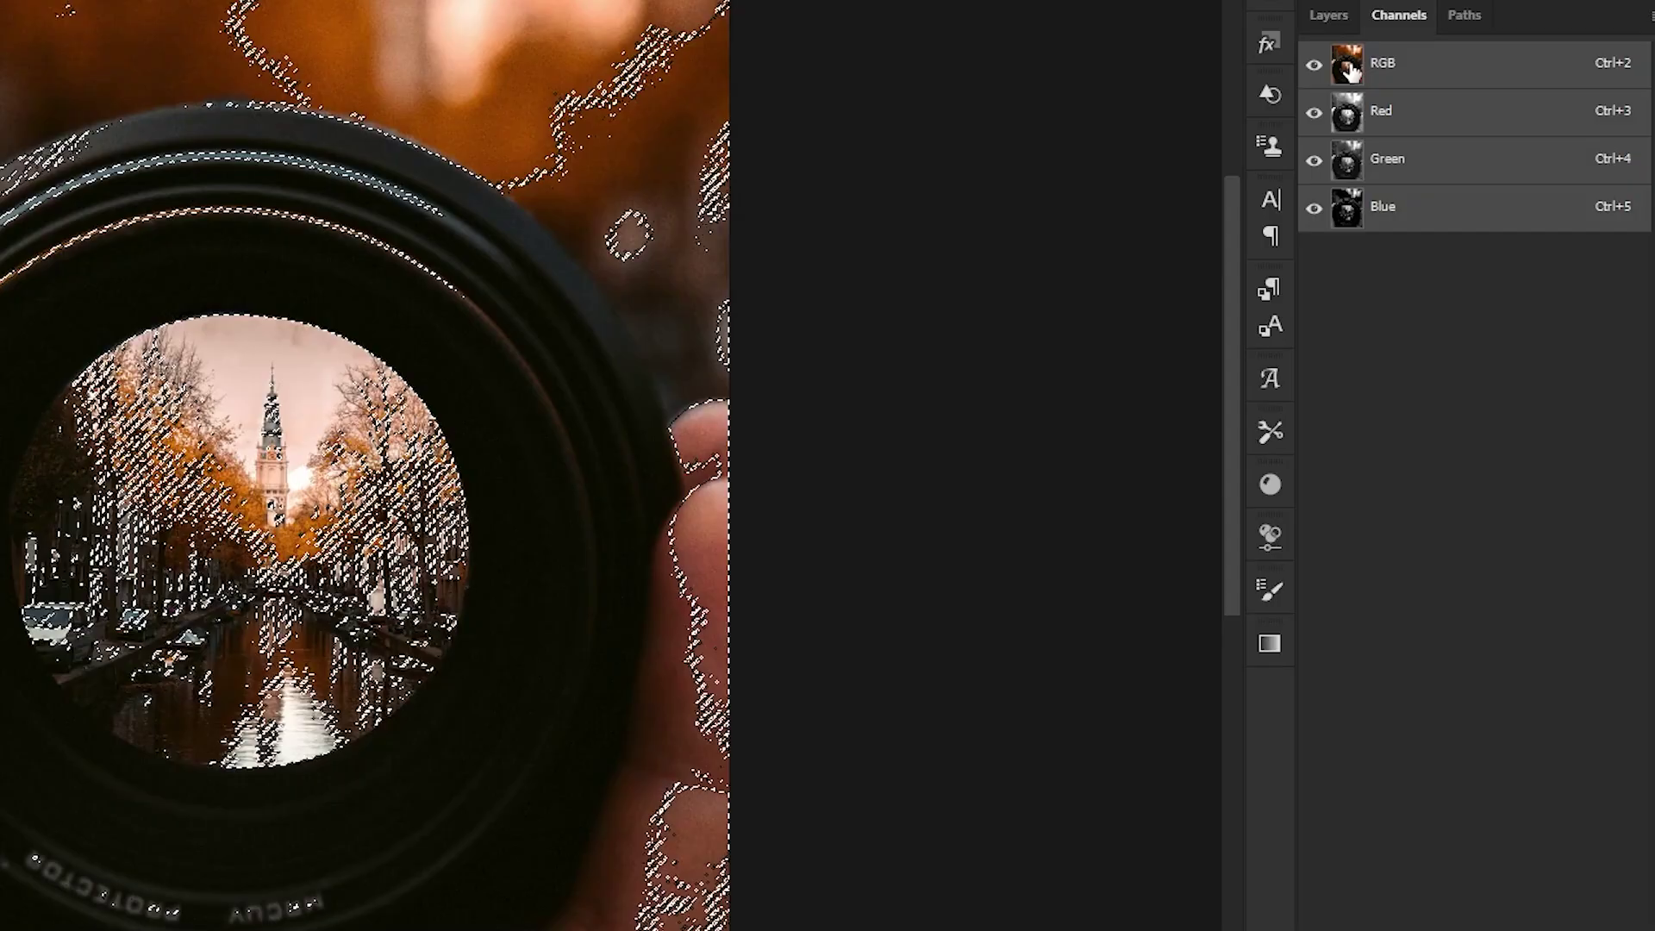
pyautogui.click(1328, 17)
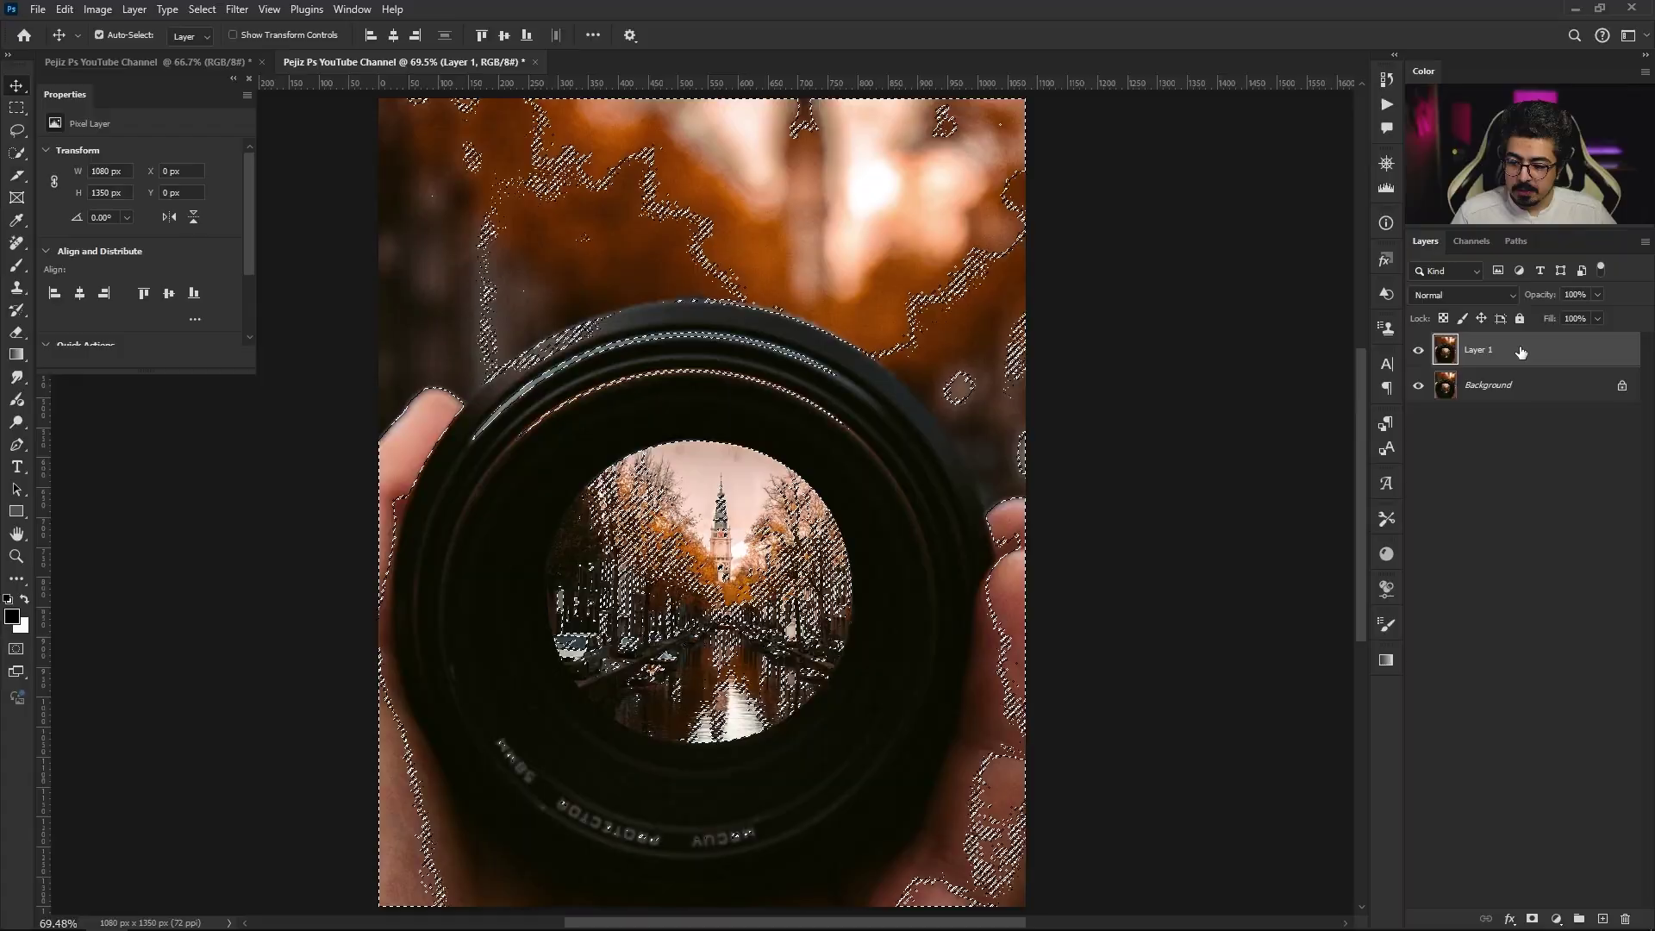
# Invert the luminosity selection and copy it onto a new Layer 2.
pyautogui.hotkey('ctrl', 'shift', 'i')
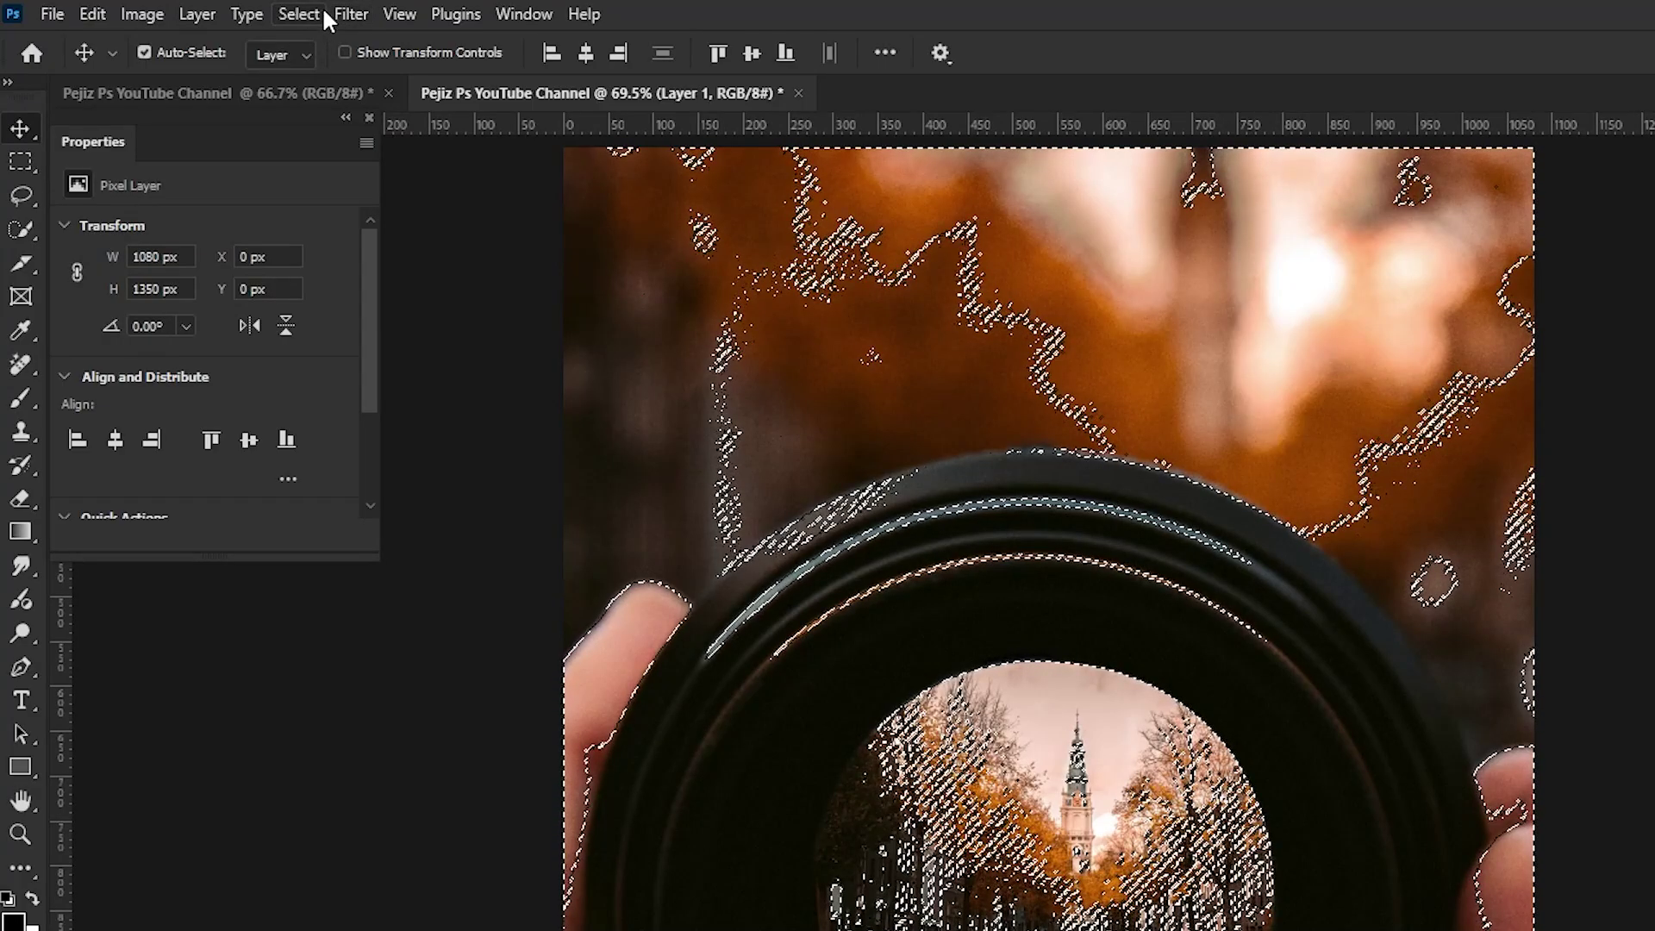
pyautogui.click(205, 9)
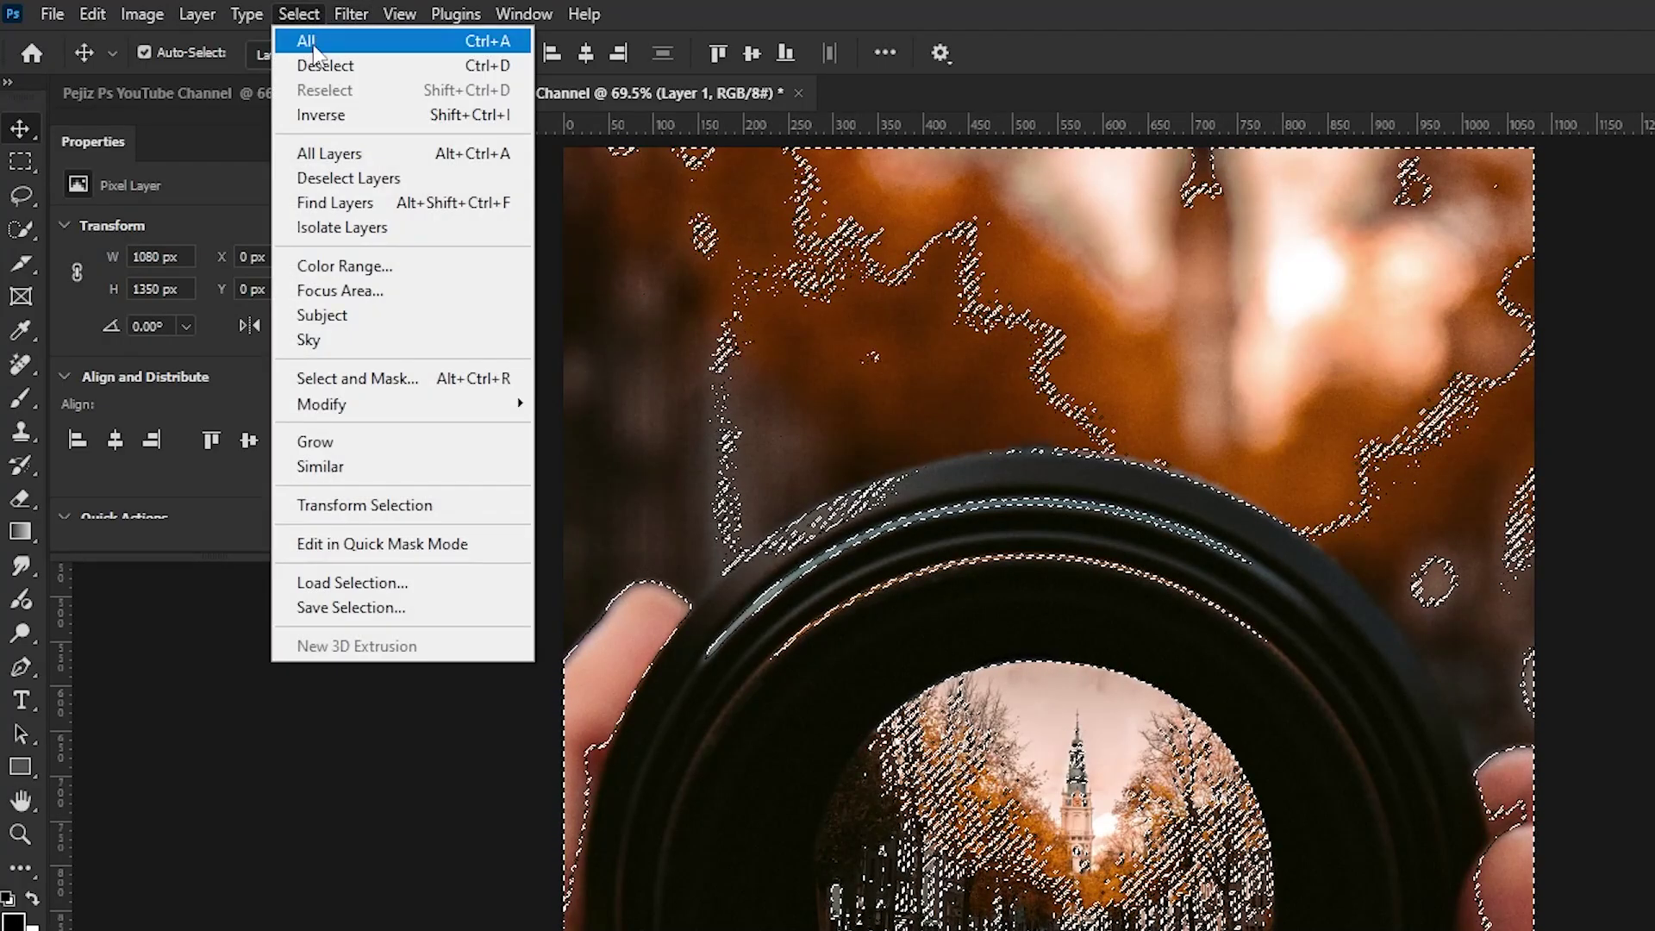
pyautogui.click(377, 115)
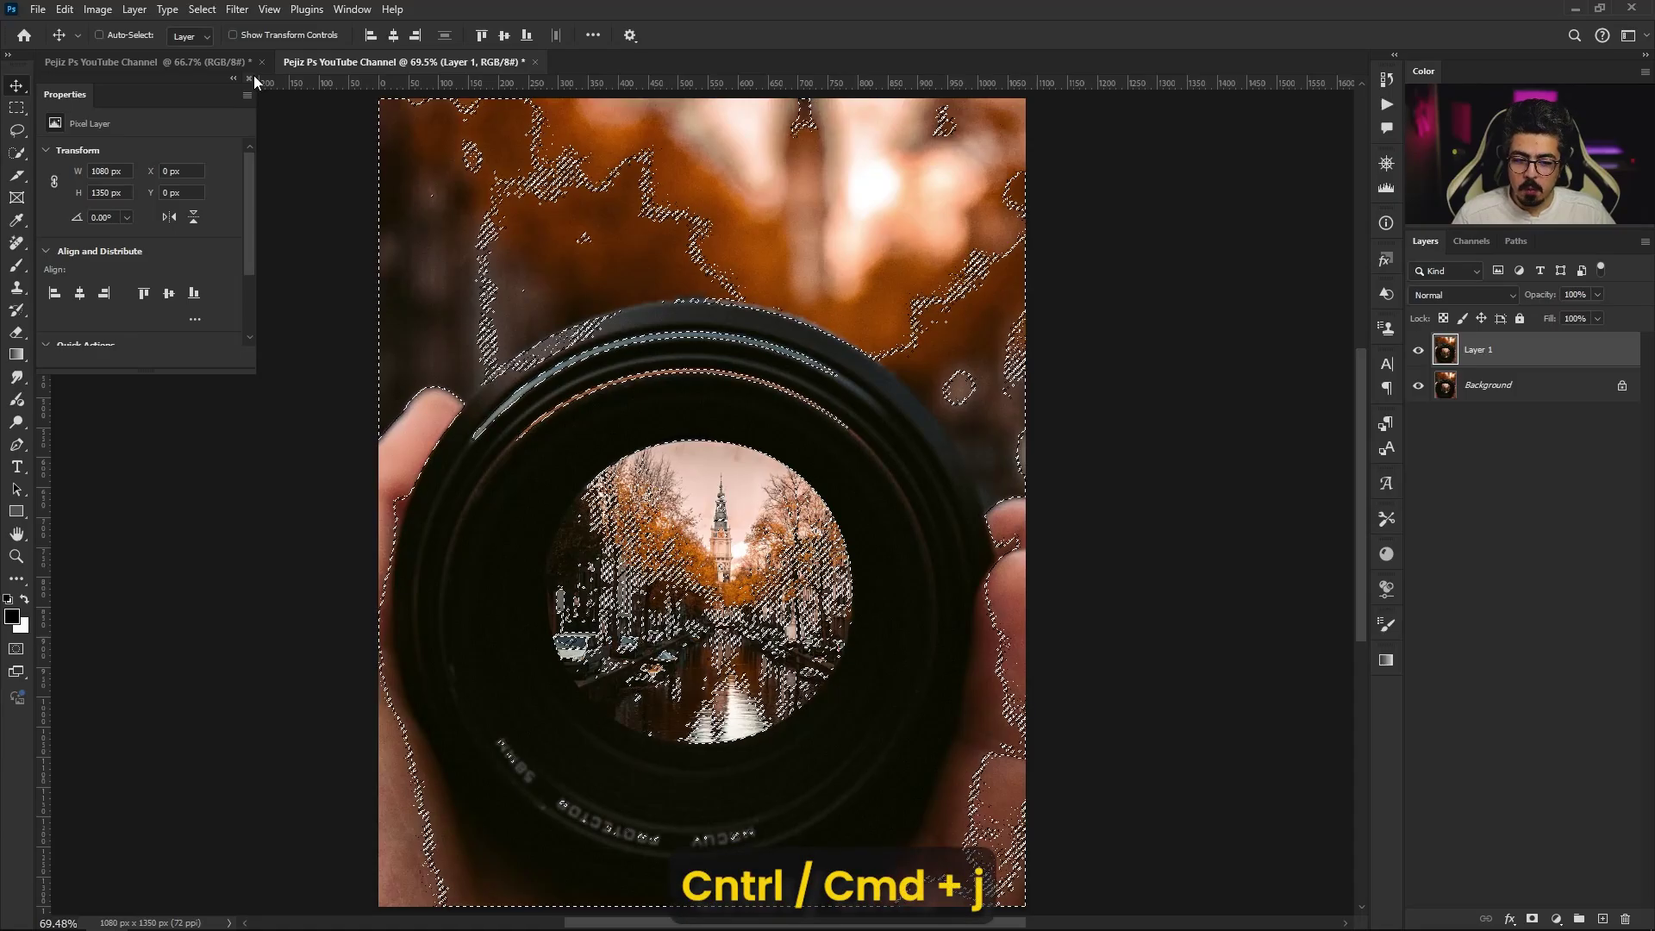
pyautogui.hotkey('ctrl', 'j')
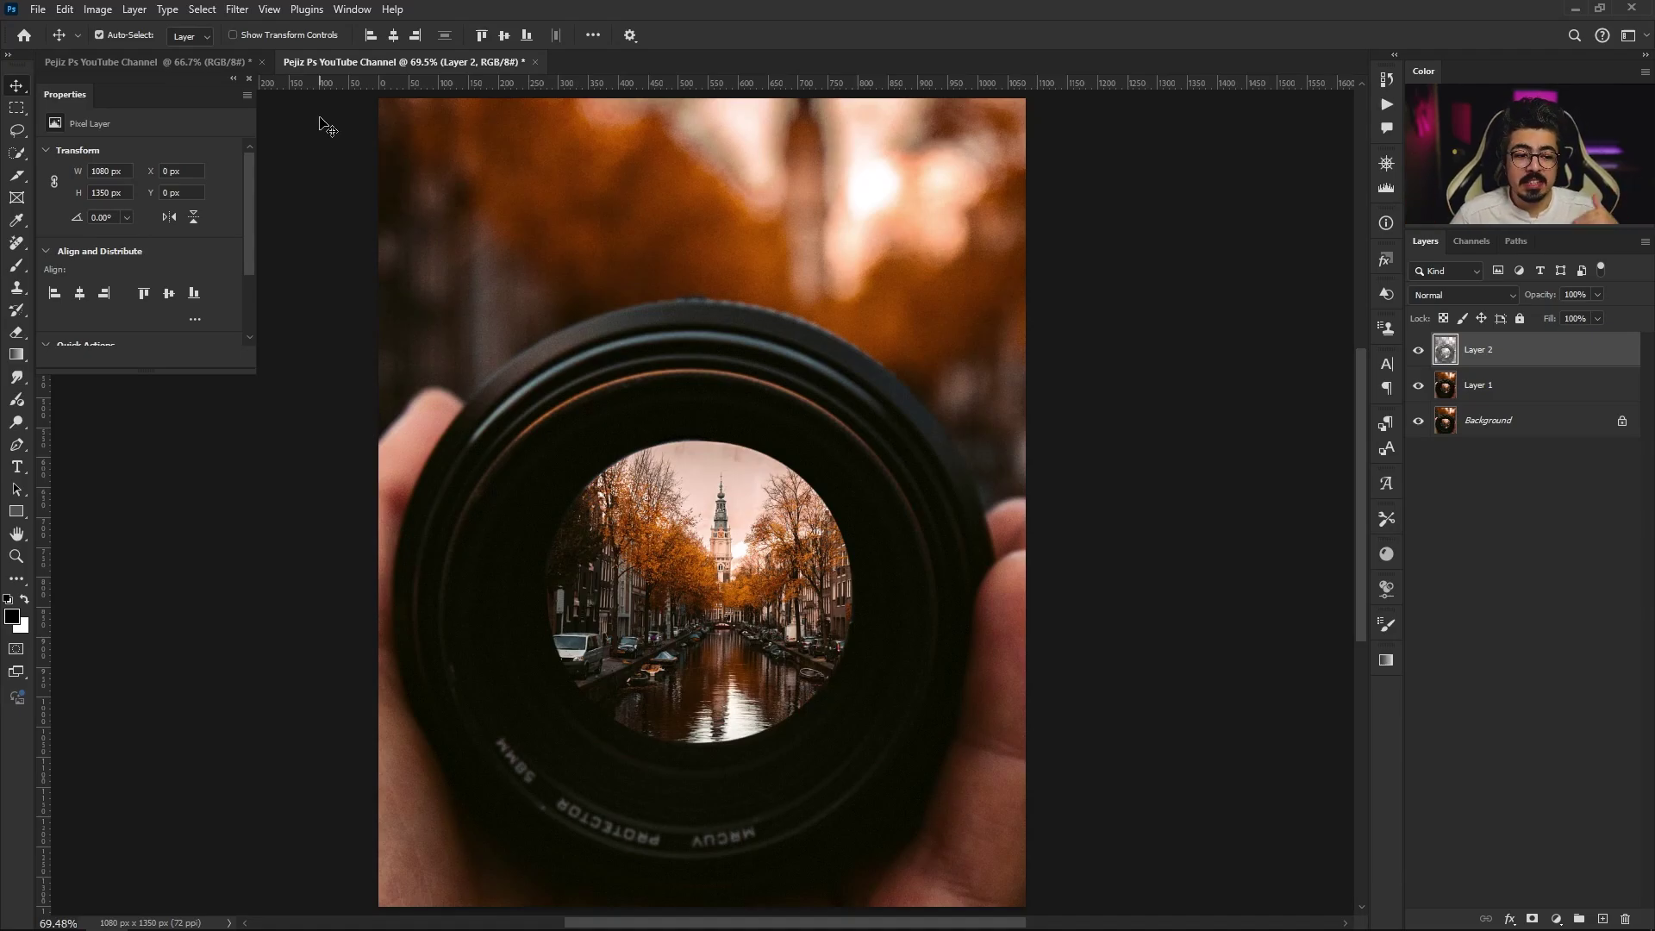
# On the gradient document, reload the RGB luminosity selection repeatedly to extend it into darker tones.
pyautogui.click(207, 62)
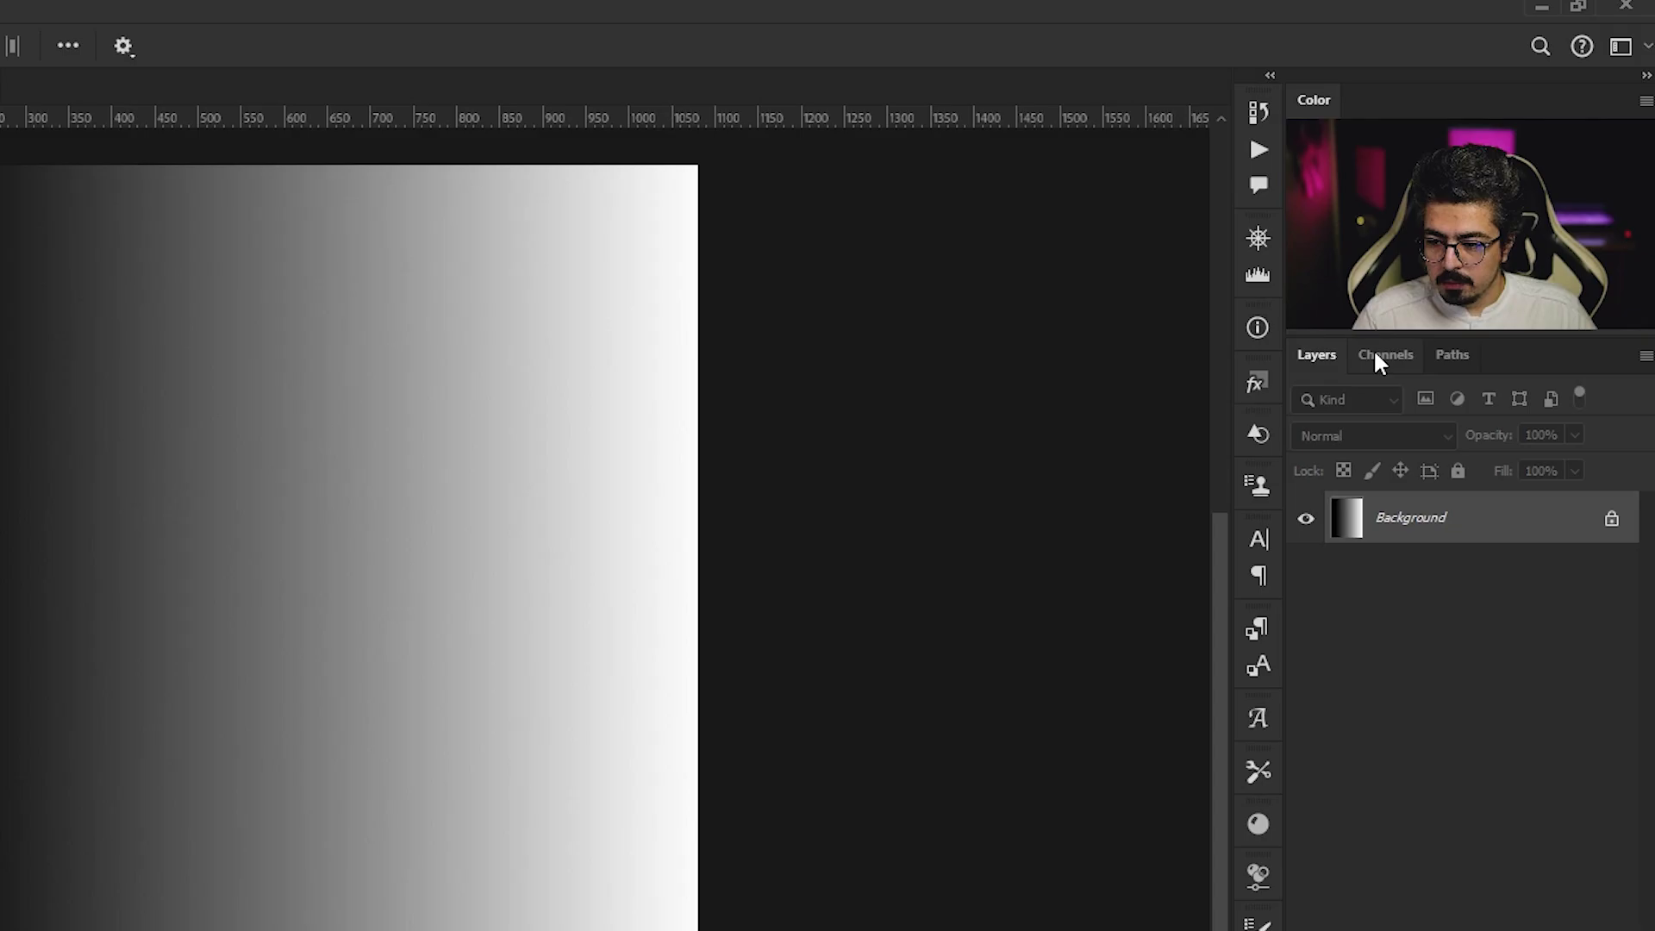
pyautogui.click(1469, 243)
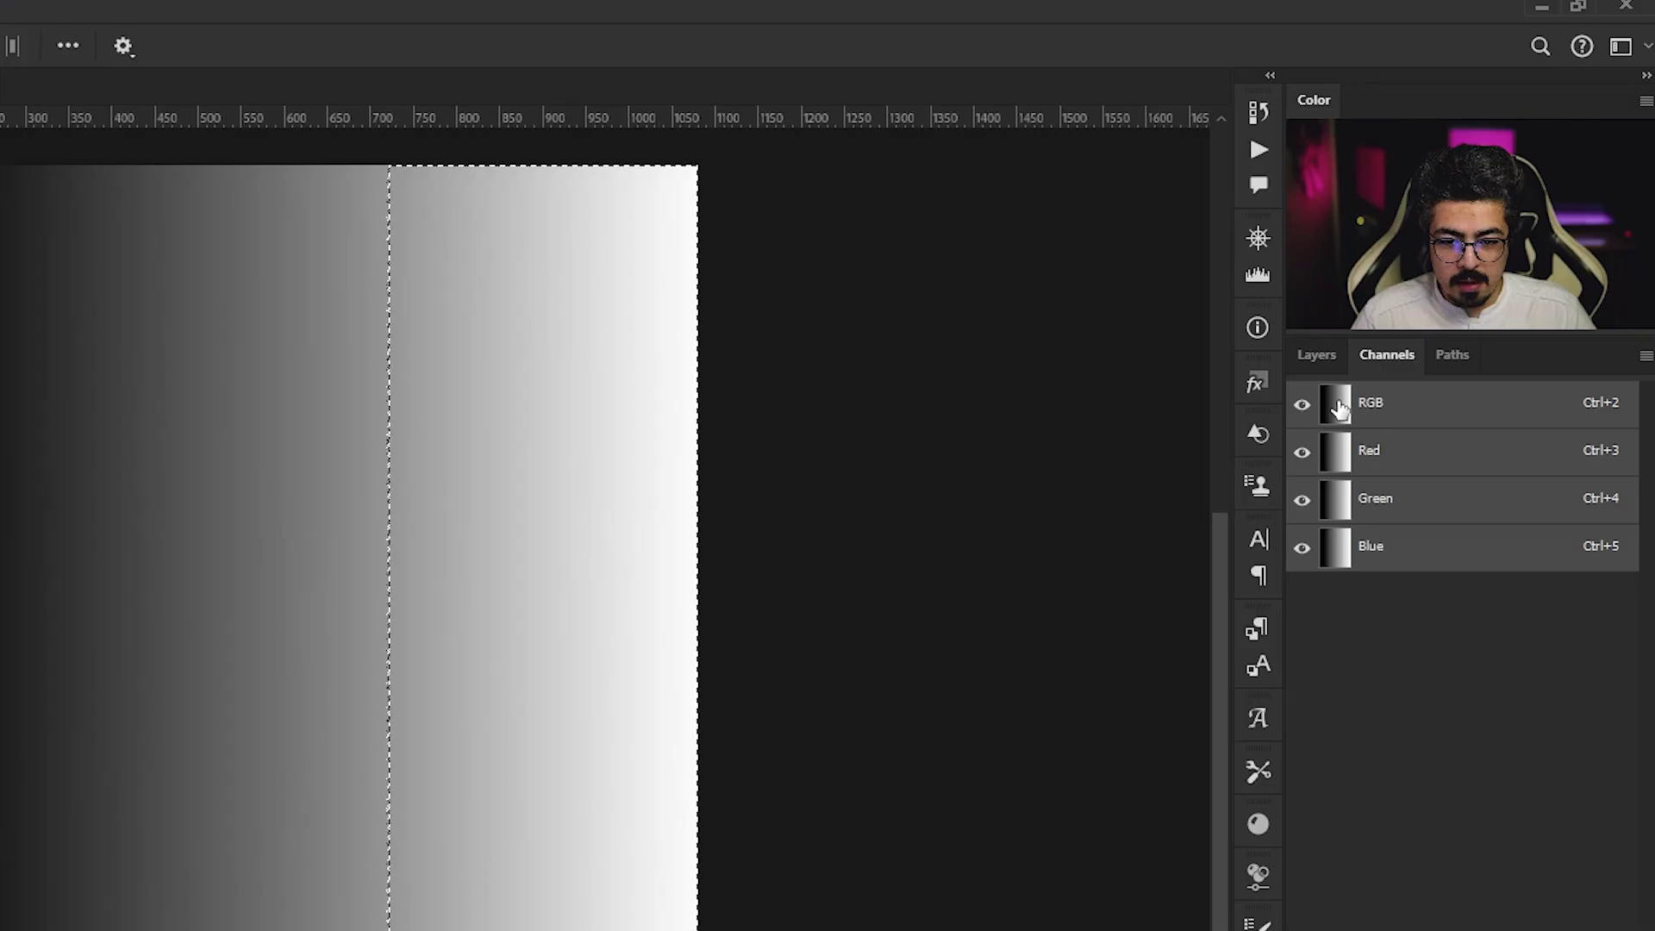
pyautogui.press('ctrl')
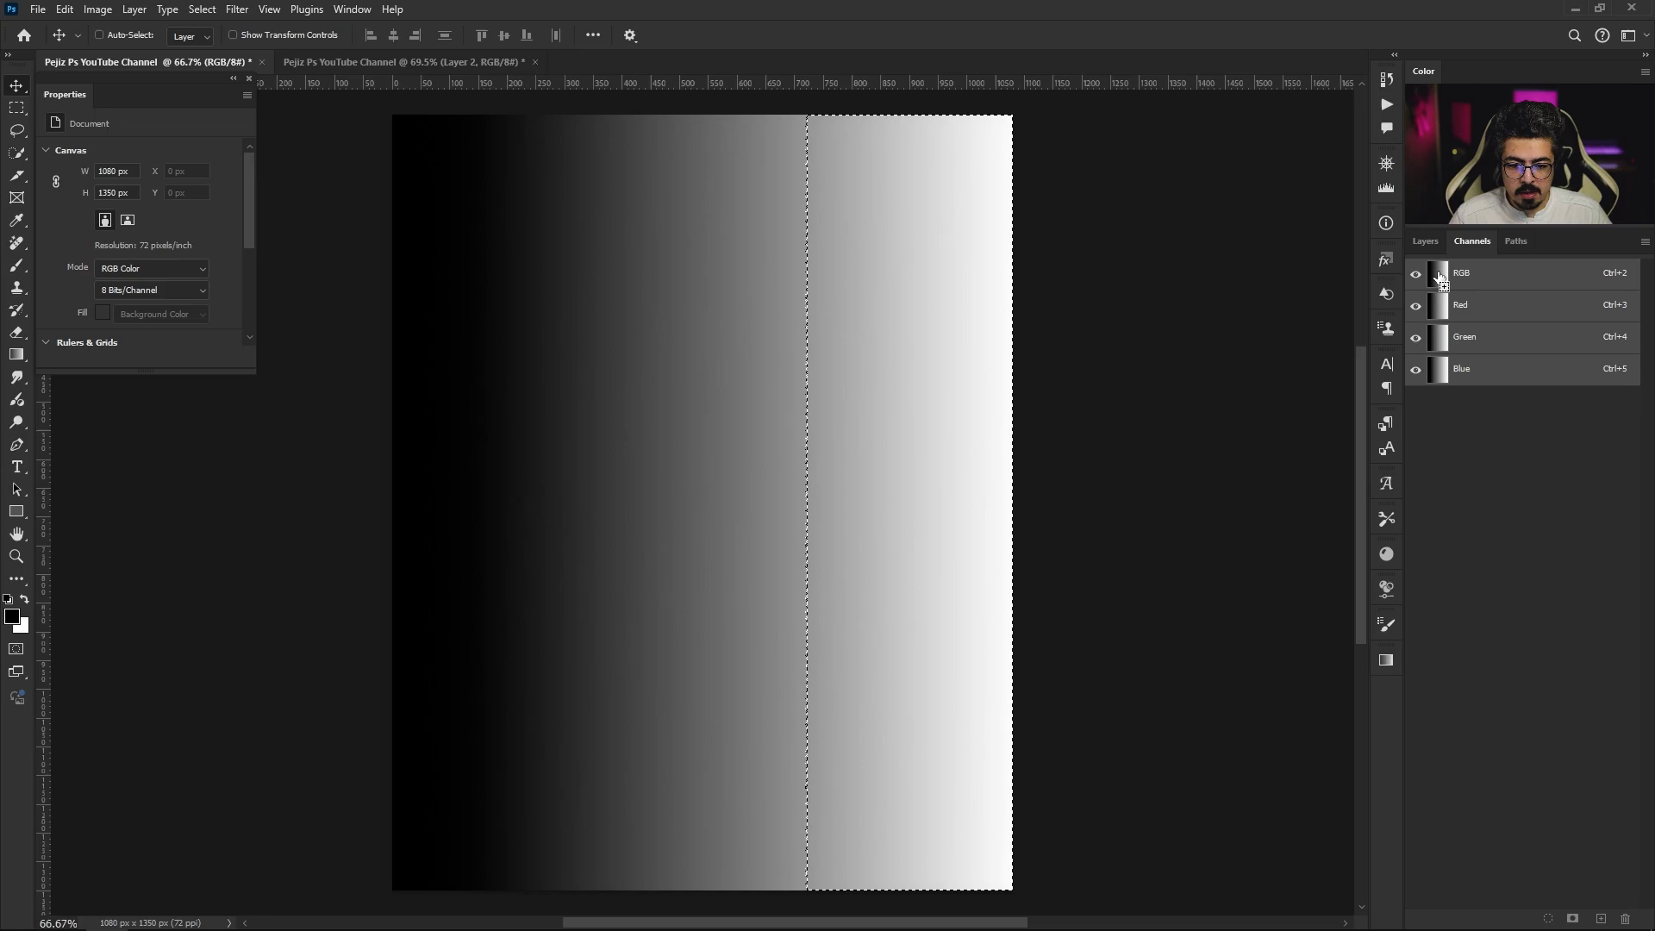
pyautogui.keyDown('ctrl'); pyautogui.keyDown('shift'); pyautogui.click(1438, 275); pyautogui.keyUp('shift'); pyautogui.keyUp('ctrl')
pyautogui.keyDown('ctrl'); pyautogui.keyDown('shift'); pyautogui.click(1439, 274); pyautogui.keyUp('shift'); pyautogui.keyUp('ctrl')
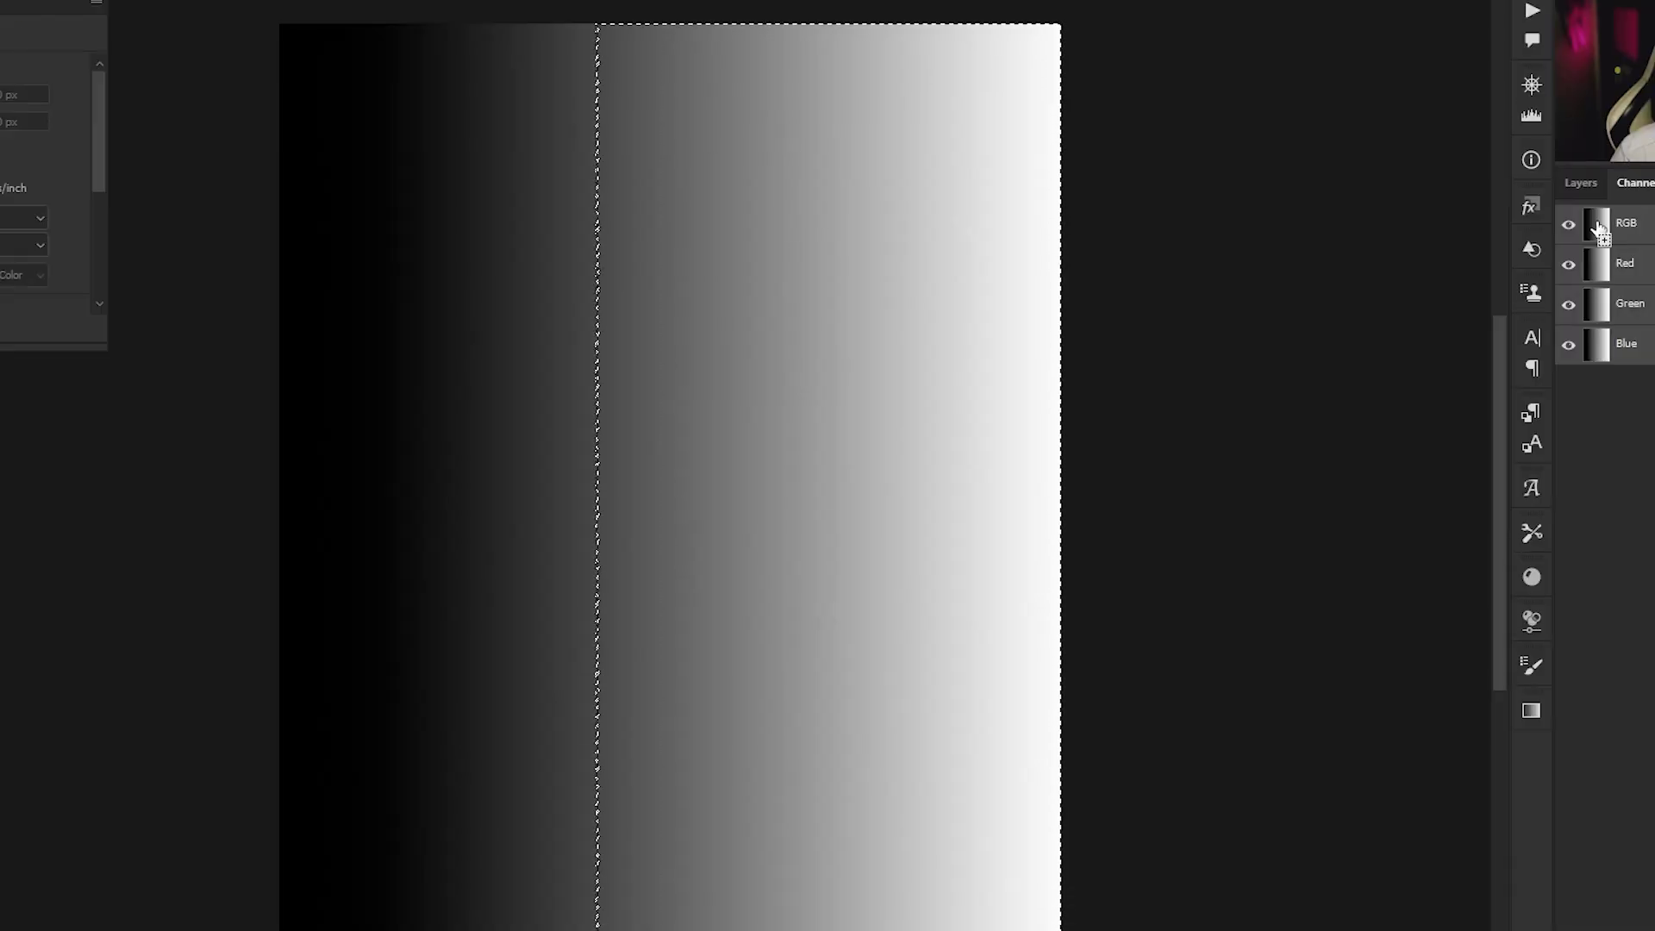
pyautogui.keyDown('ctrl'); pyautogui.keyDown('shift'); pyautogui.click(1598, 229); pyautogui.keyUp('shift'); pyautogui.keyUp('ctrl')
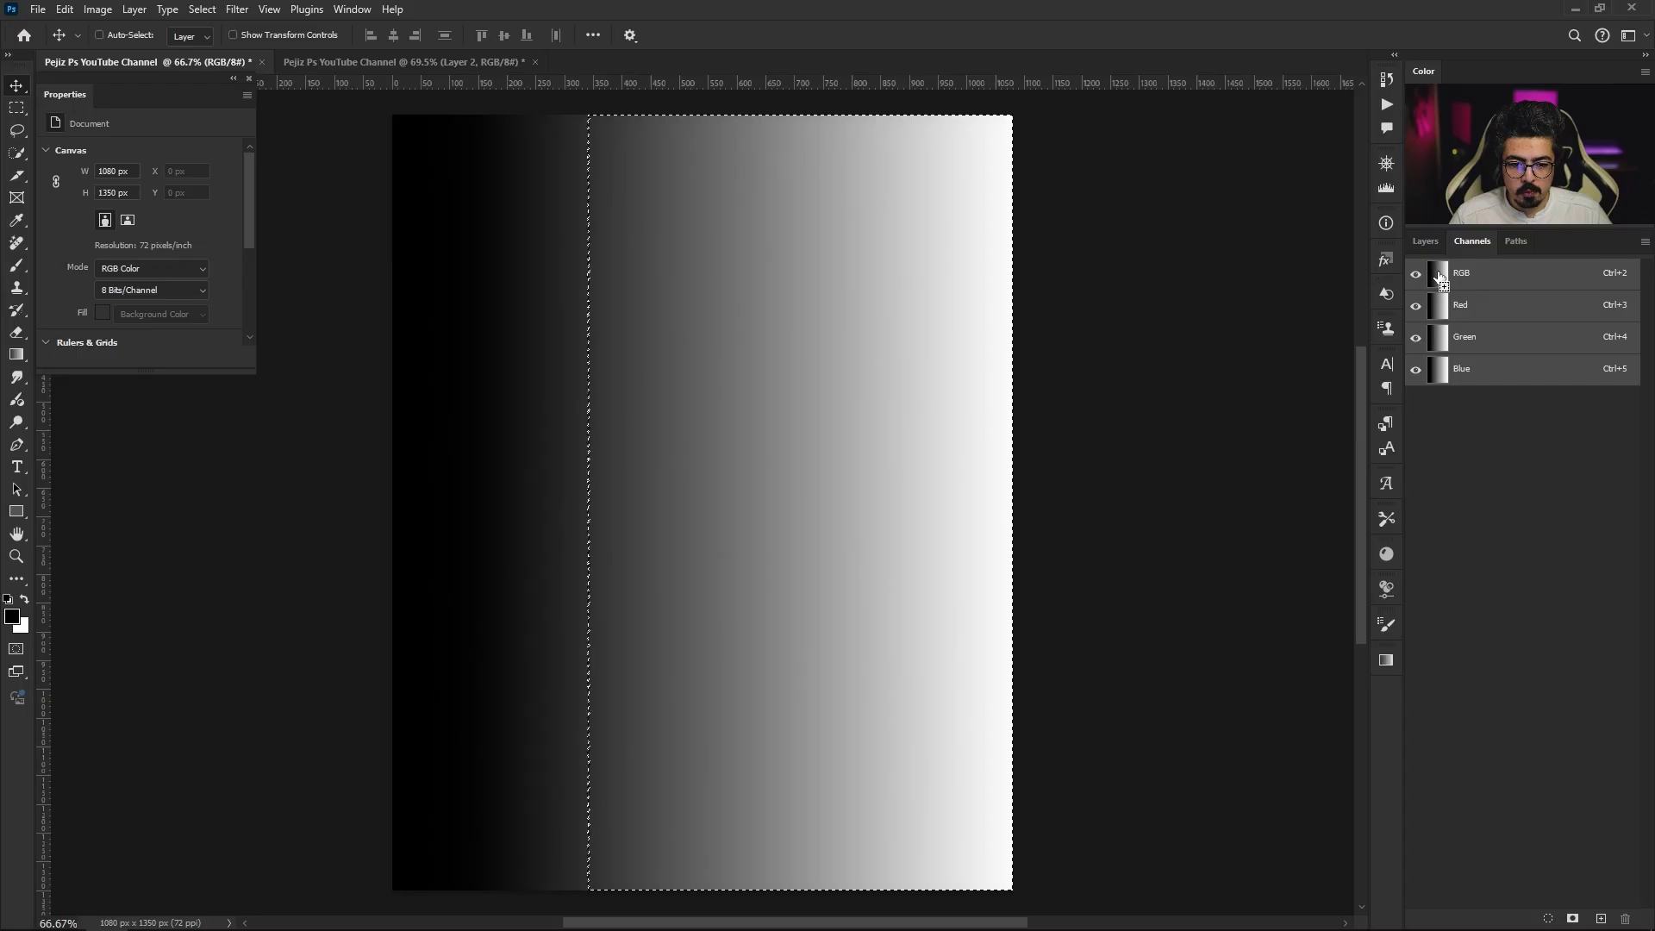
pyautogui.keyDown('ctrl'); pyautogui.keyDown('shift'); pyautogui.click(1440, 278); pyautogui.keyUp('shift'); pyautogui.keyUp('ctrl')
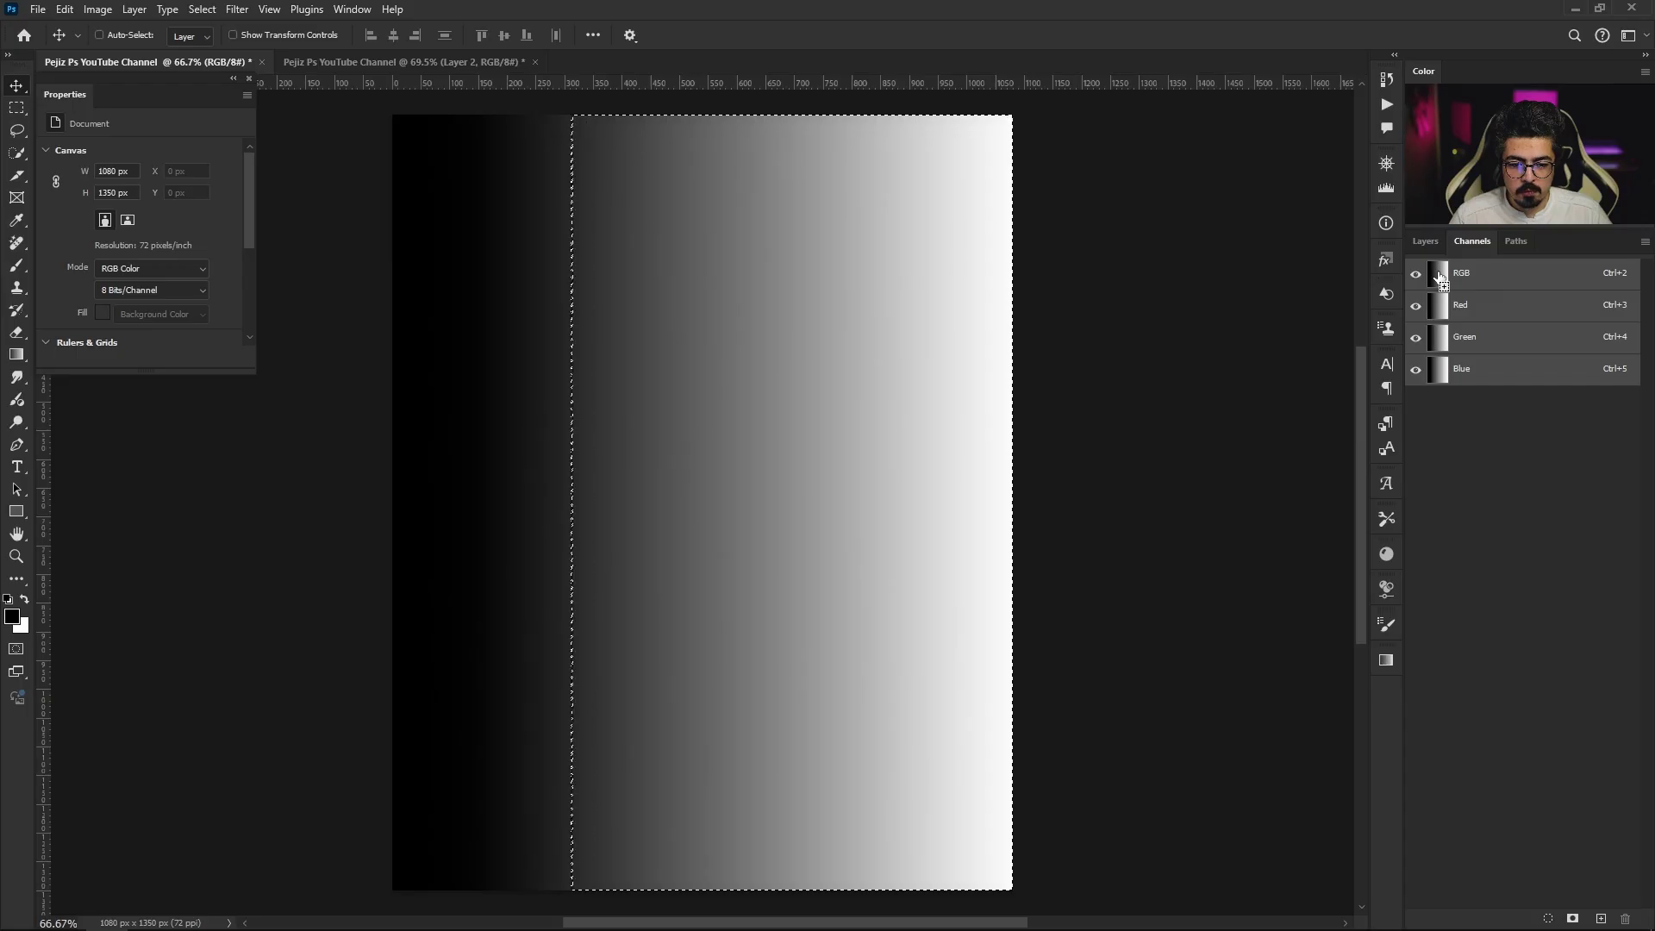
pyautogui.keyDown('ctrl'); pyautogui.keyDown('shift'); pyautogui.click(1439, 276); pyautogui.keyUp('shift'); pyautogui.keyUp('ctrl')
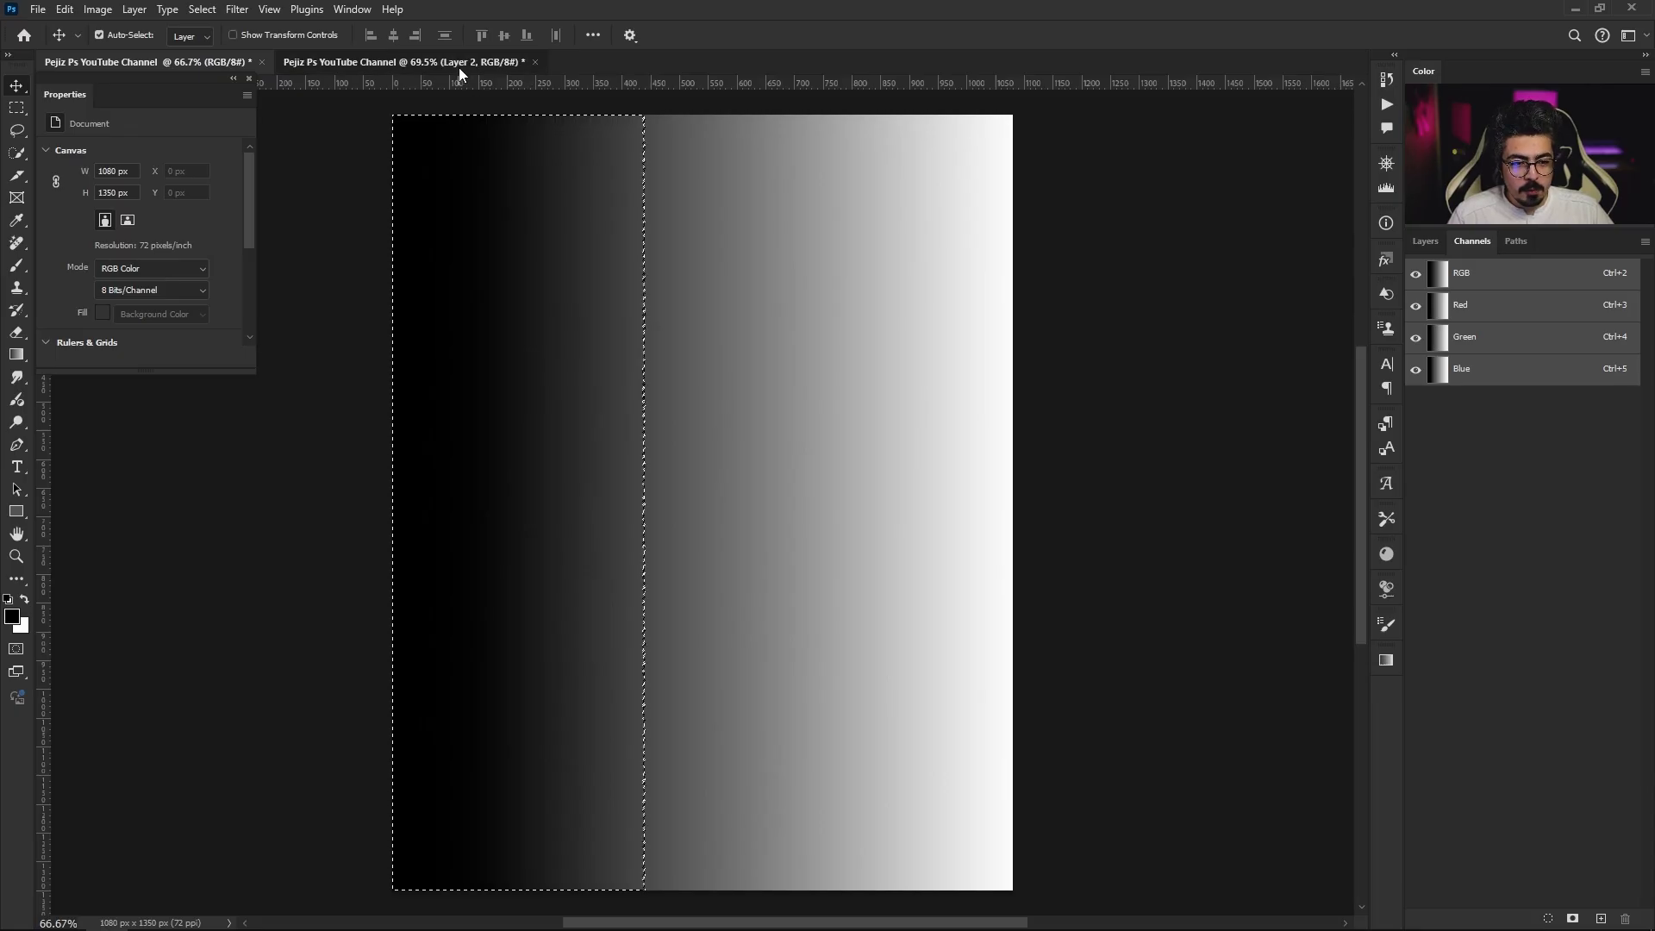
# Back on the lens photo, apply Camera Raw Noise Reduction of 60 to Layer 2.
pyautogui.click(458, 64)
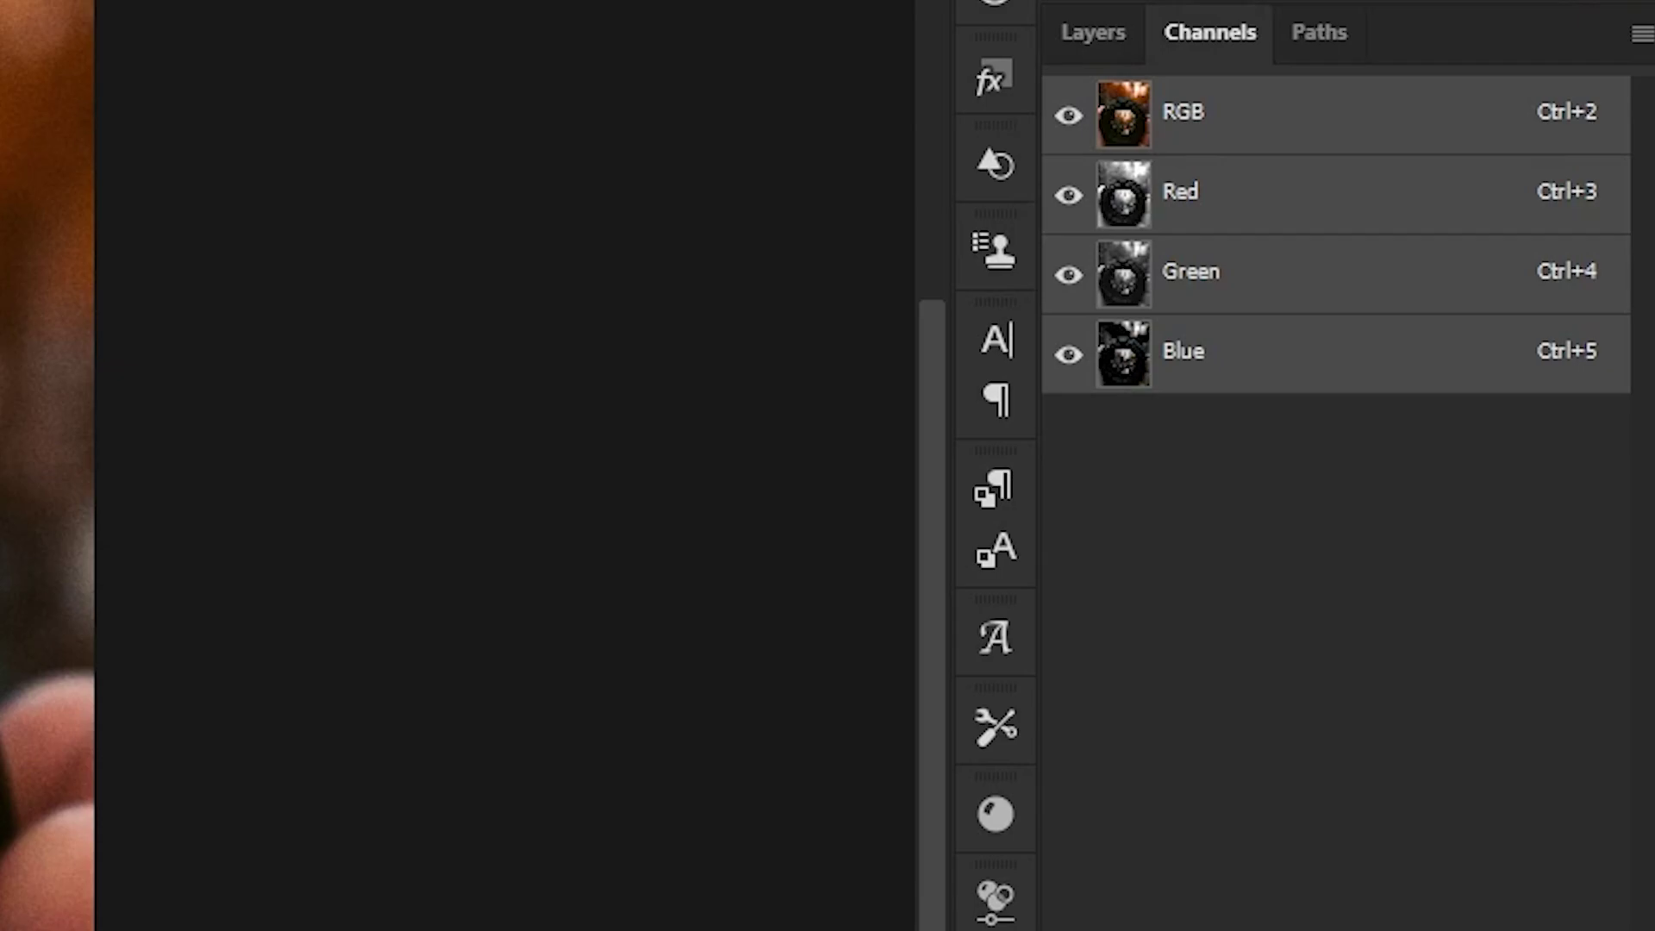
pyautogui.click(1119, 43)
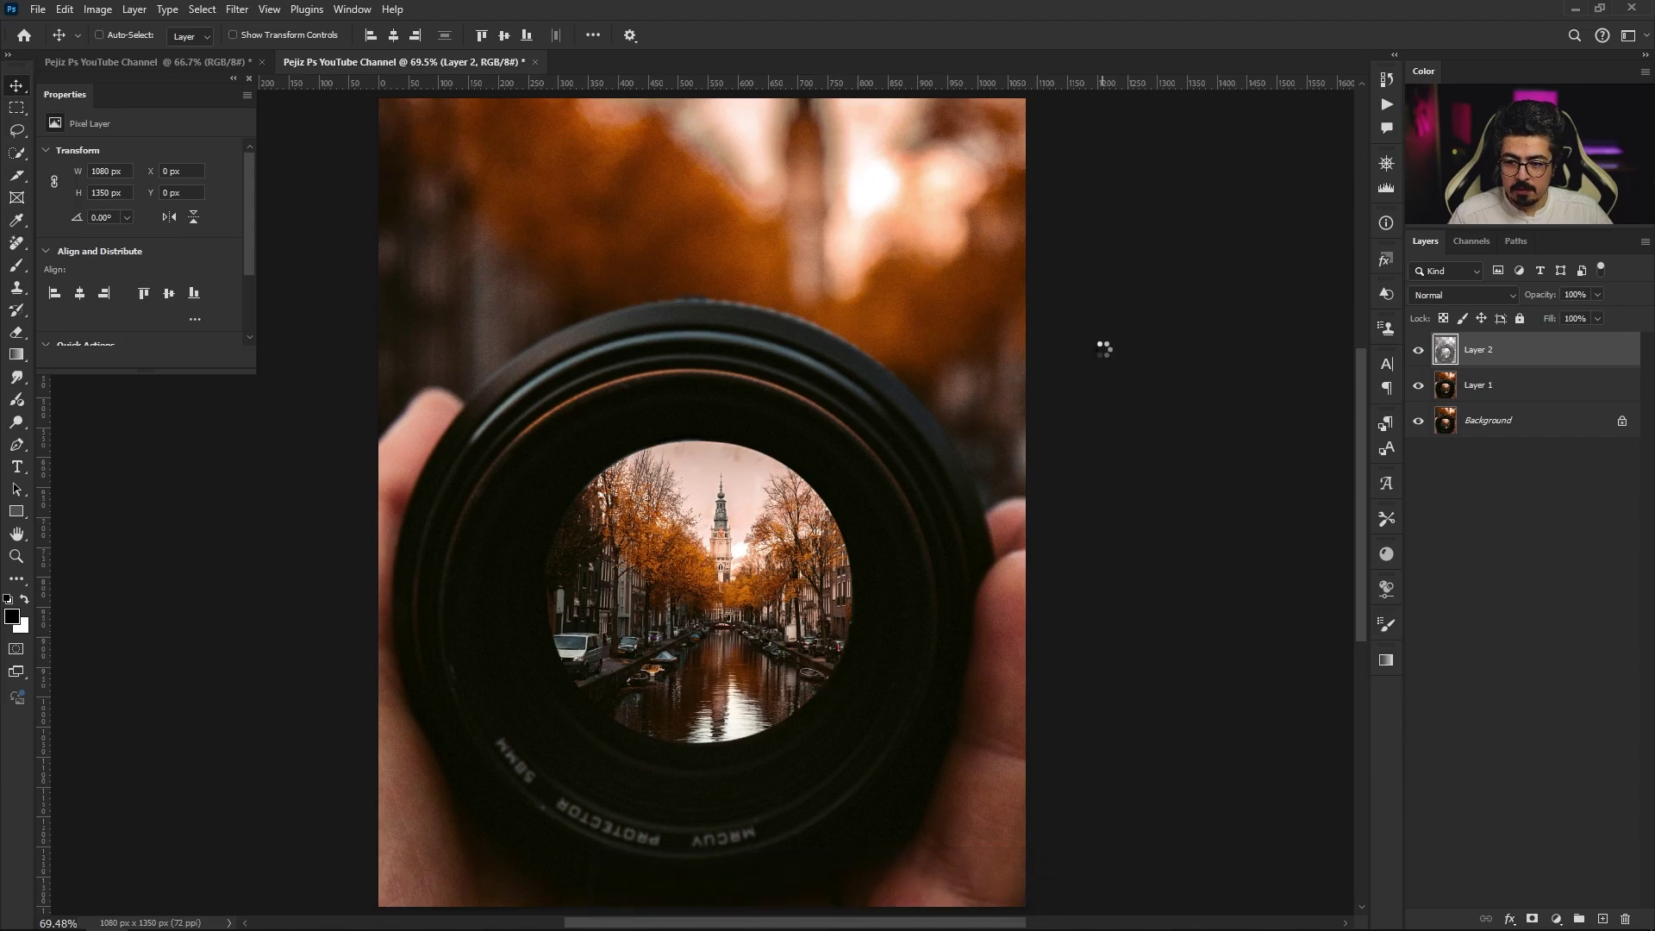
pyautogui.hotkey('ctrl', 'shift', 'a')
pyautogui.moveTo(842, 35); pyautogui.dragTo(972, 73)
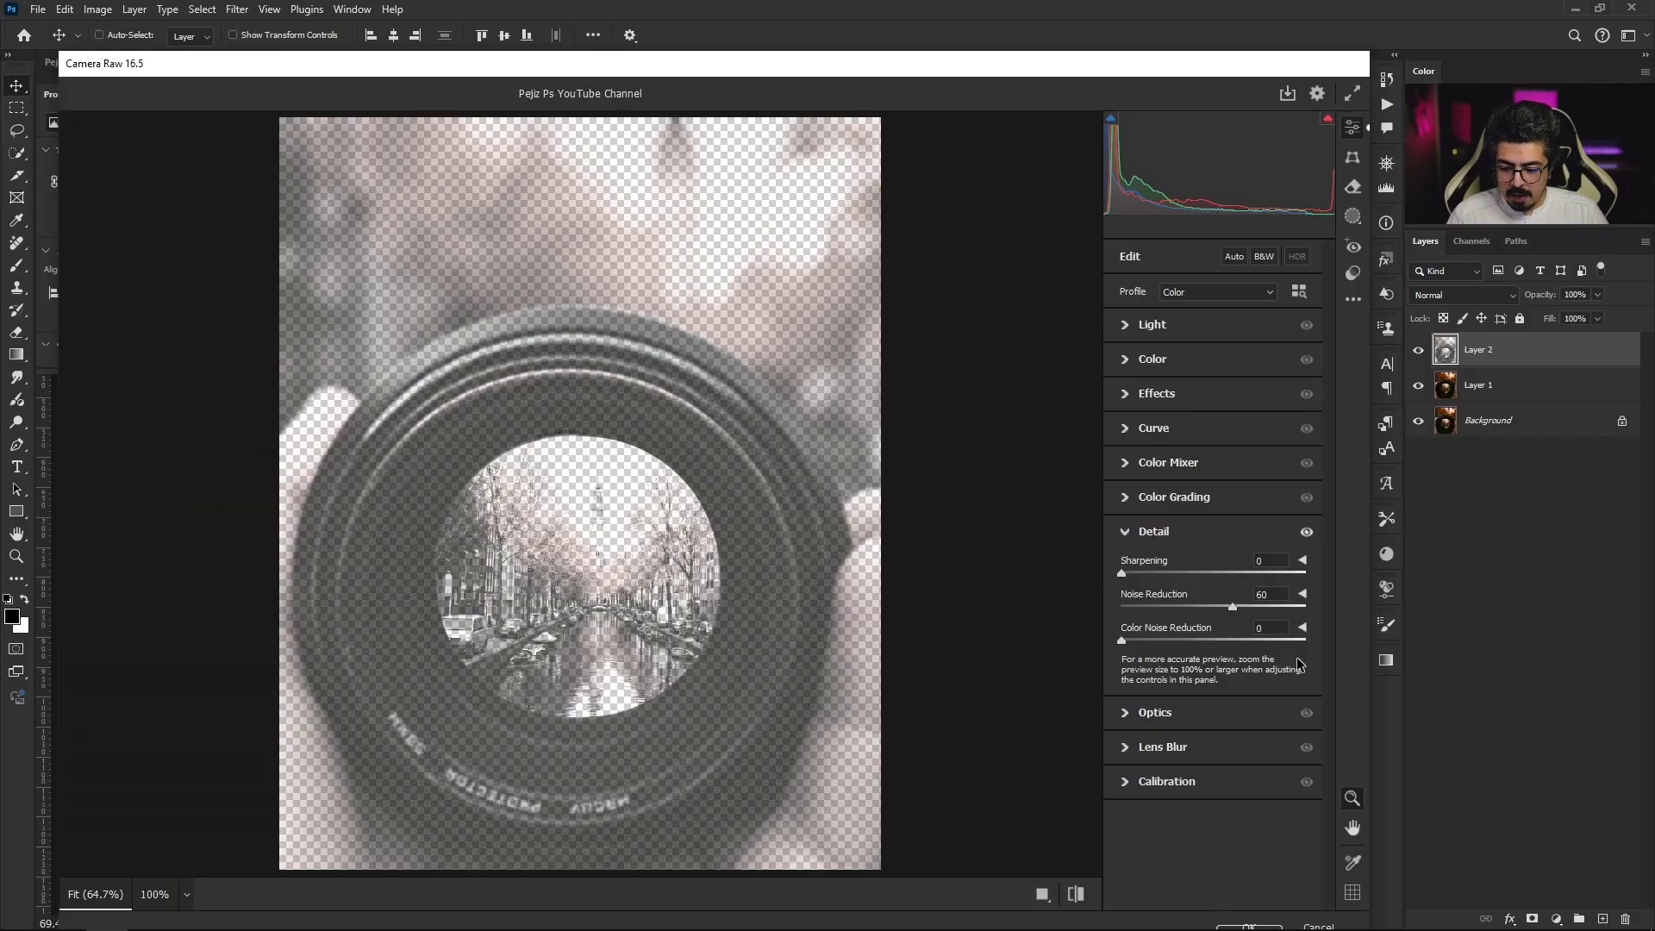
pyautogui.press('Return')
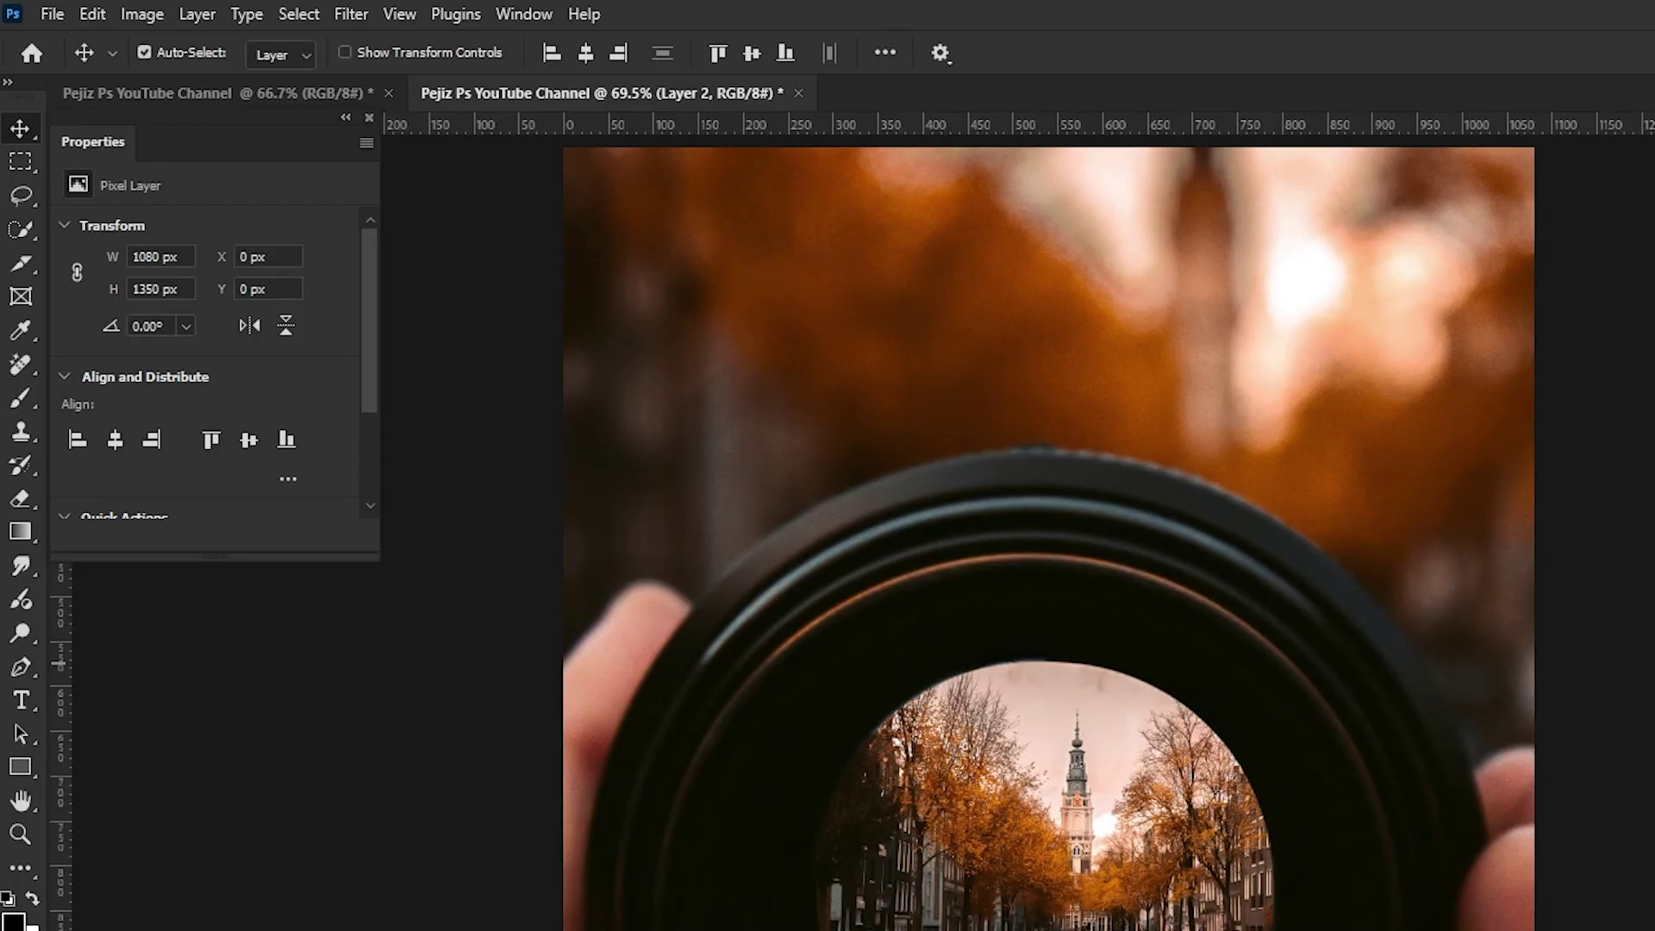
pyautogui.click(351, 19)
pyautogui.moveTo(250, 262)
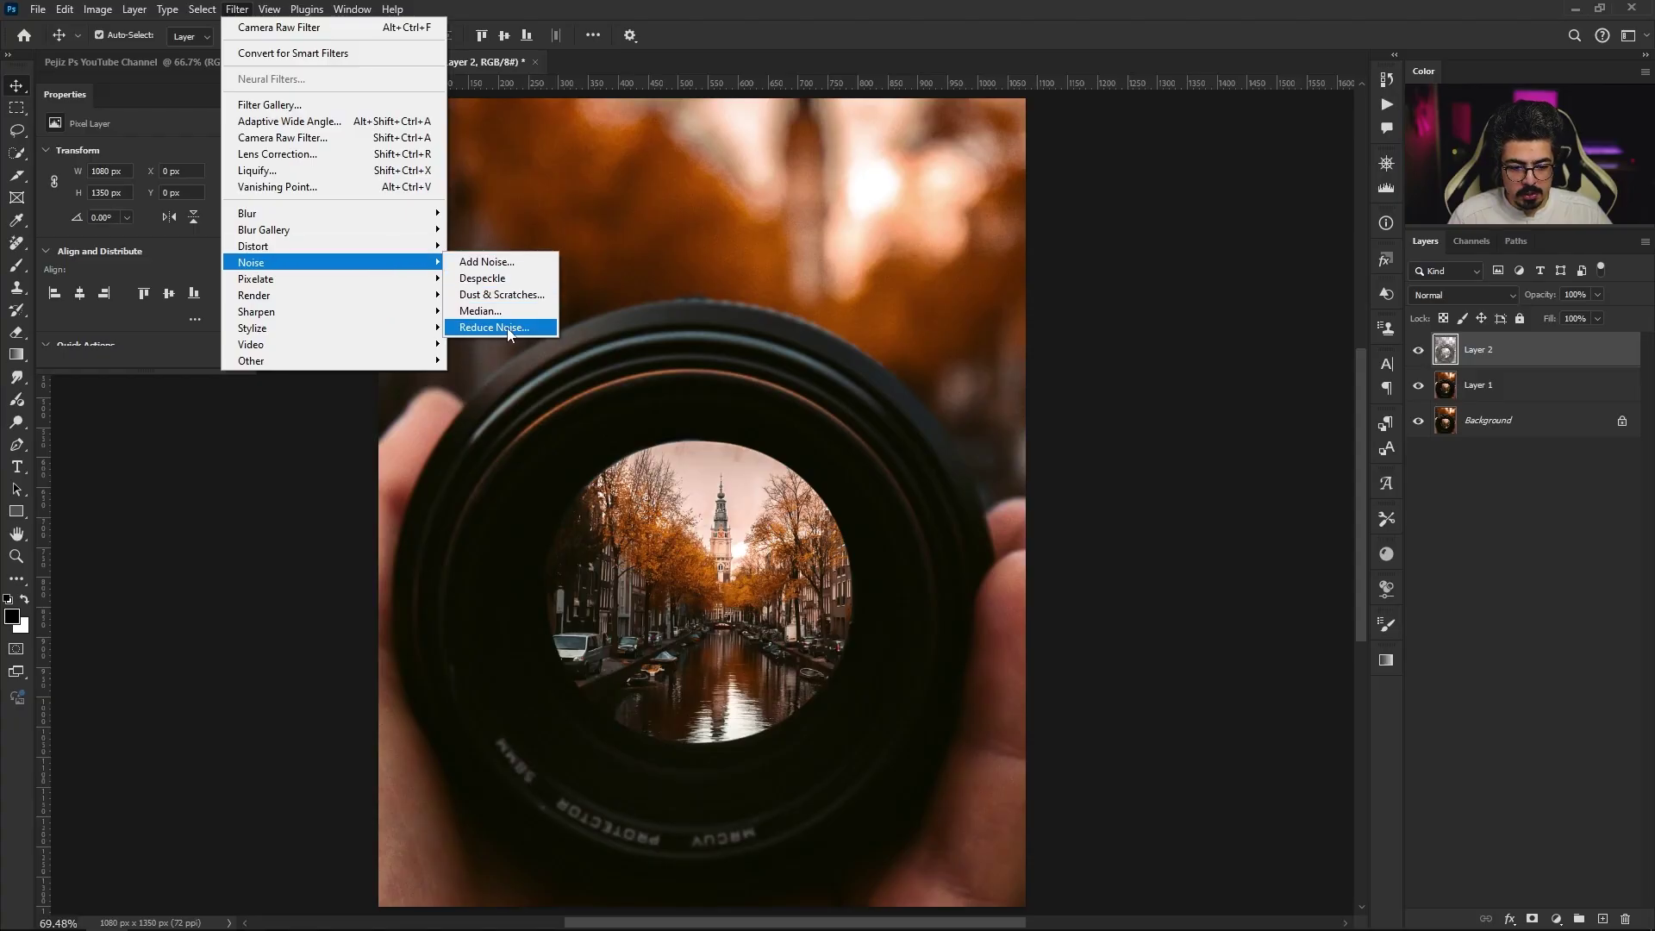
# Apply Reduce Noise at Strength 10, Preserve Details 100%, with Blue channel strength 10.
pyautogui.click(508, 327)
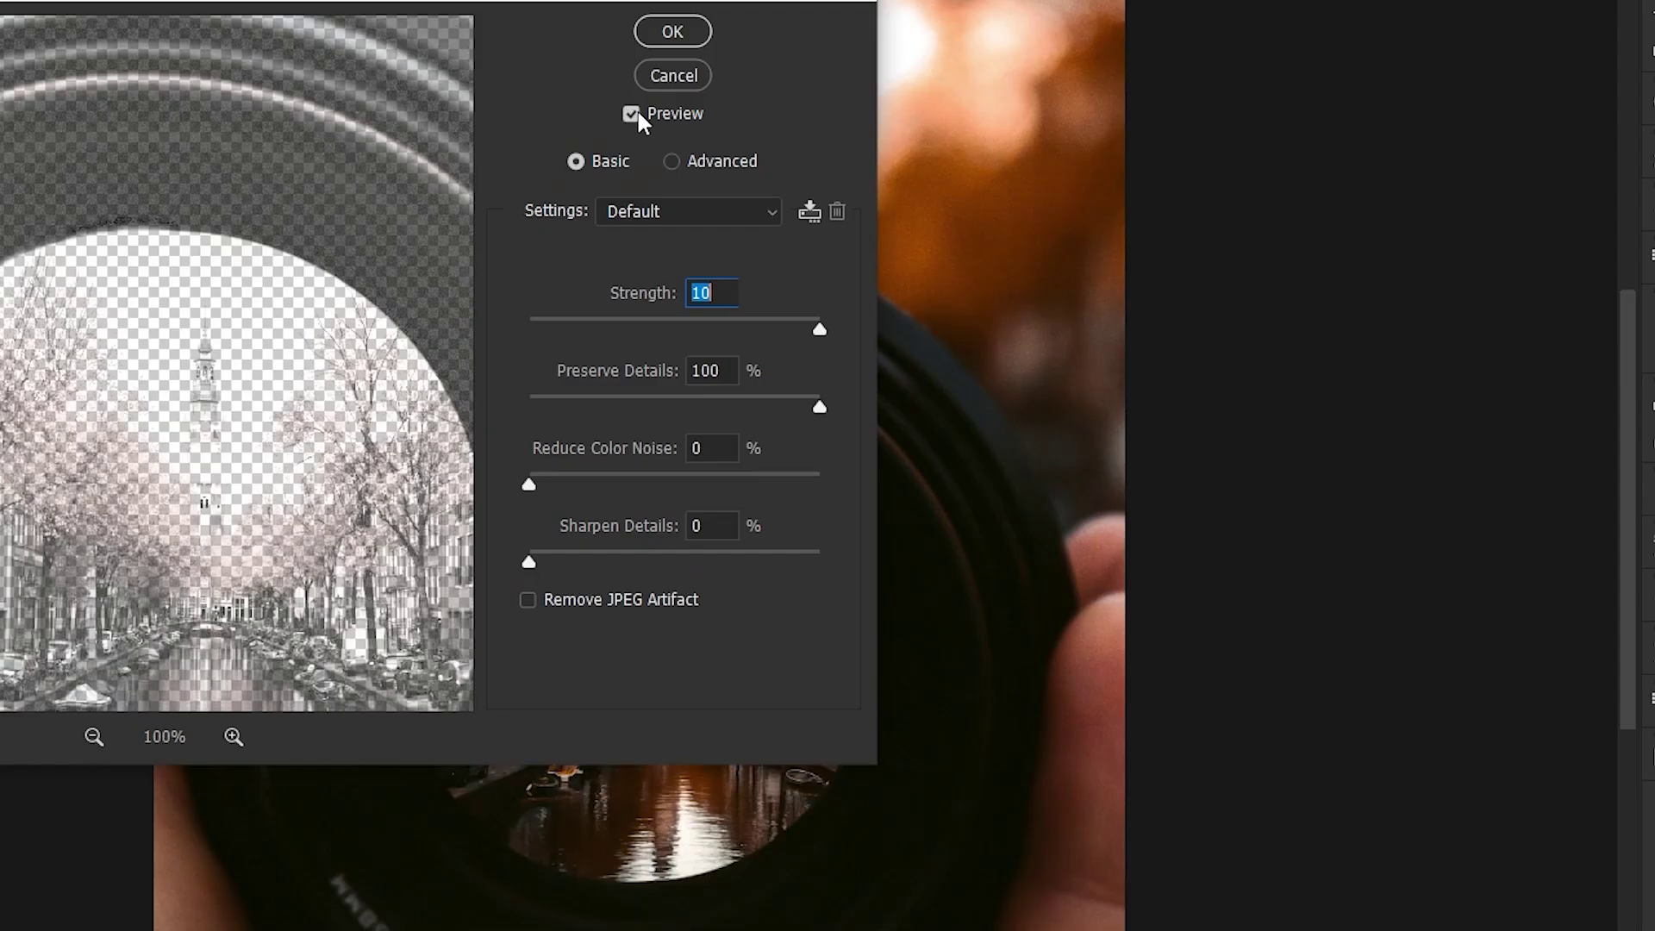
pyautogui.click(671, 162)
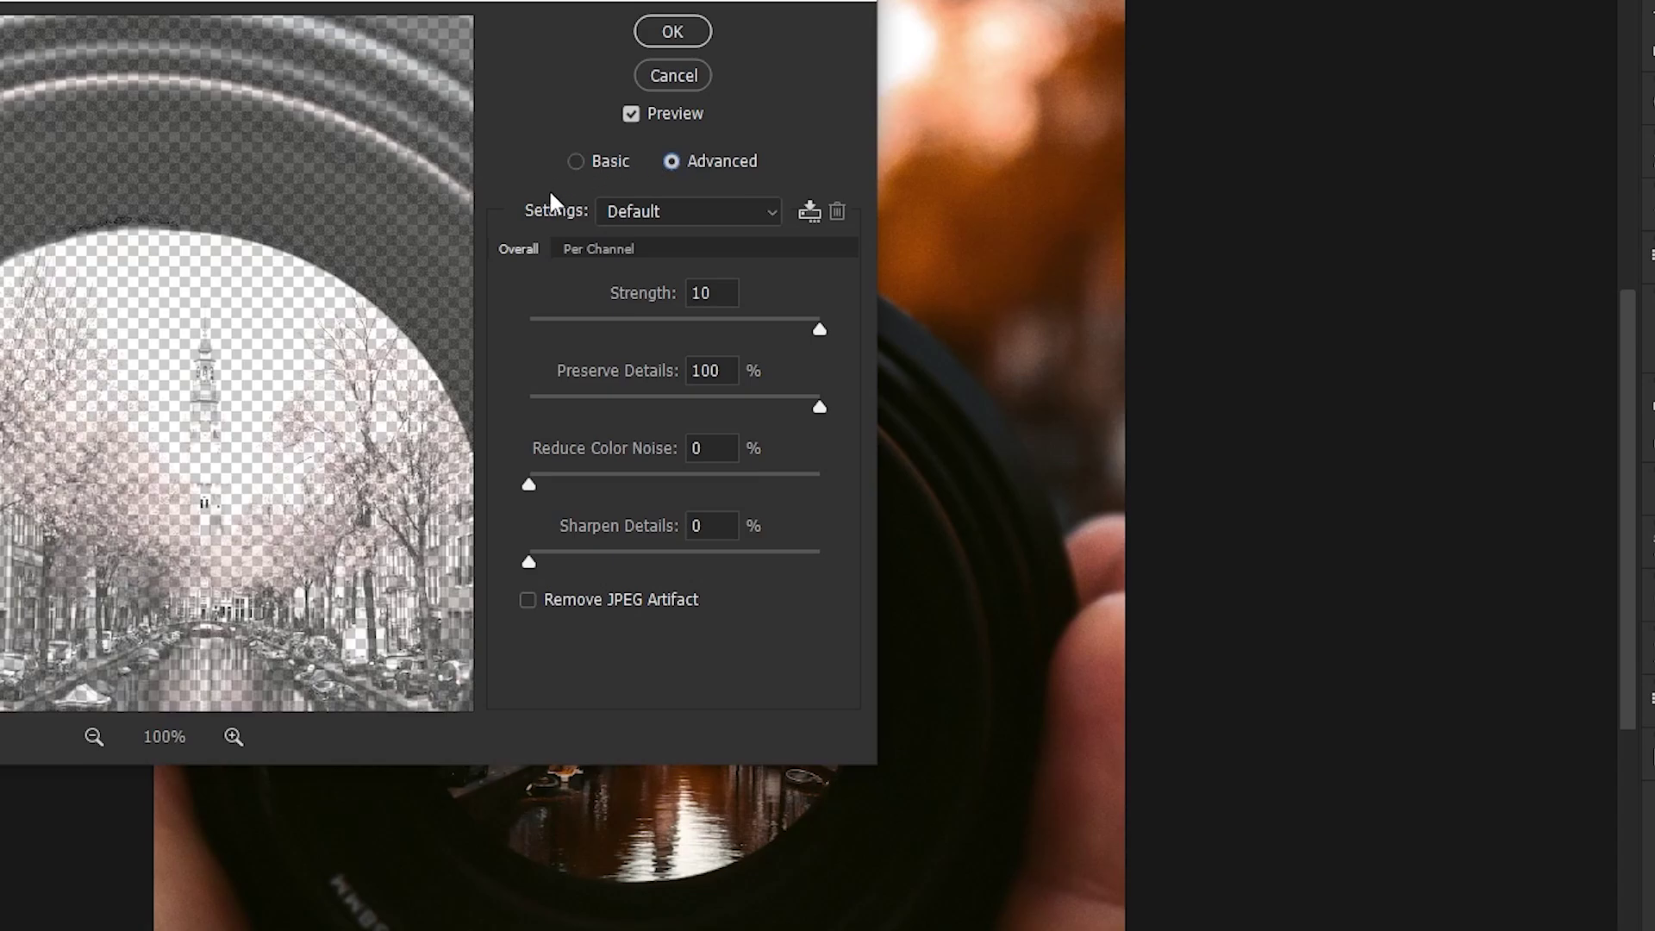
pyautogui.click(589, 250)
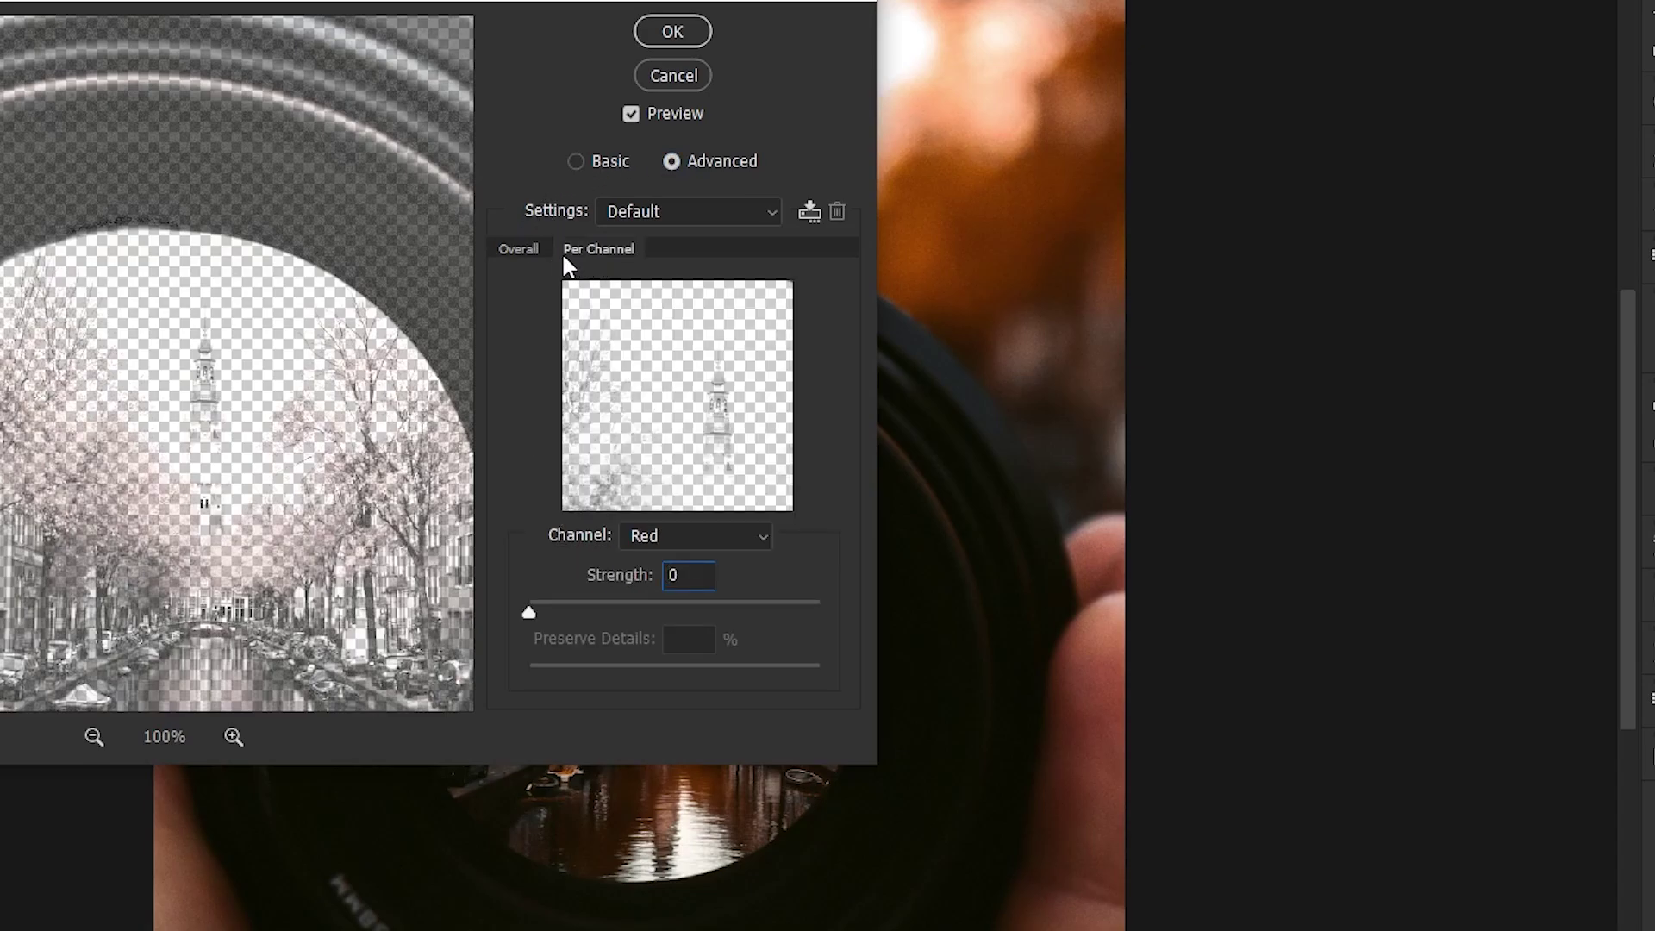
pyautogui.click(636, 534)
pyautogui.click(636, 601)
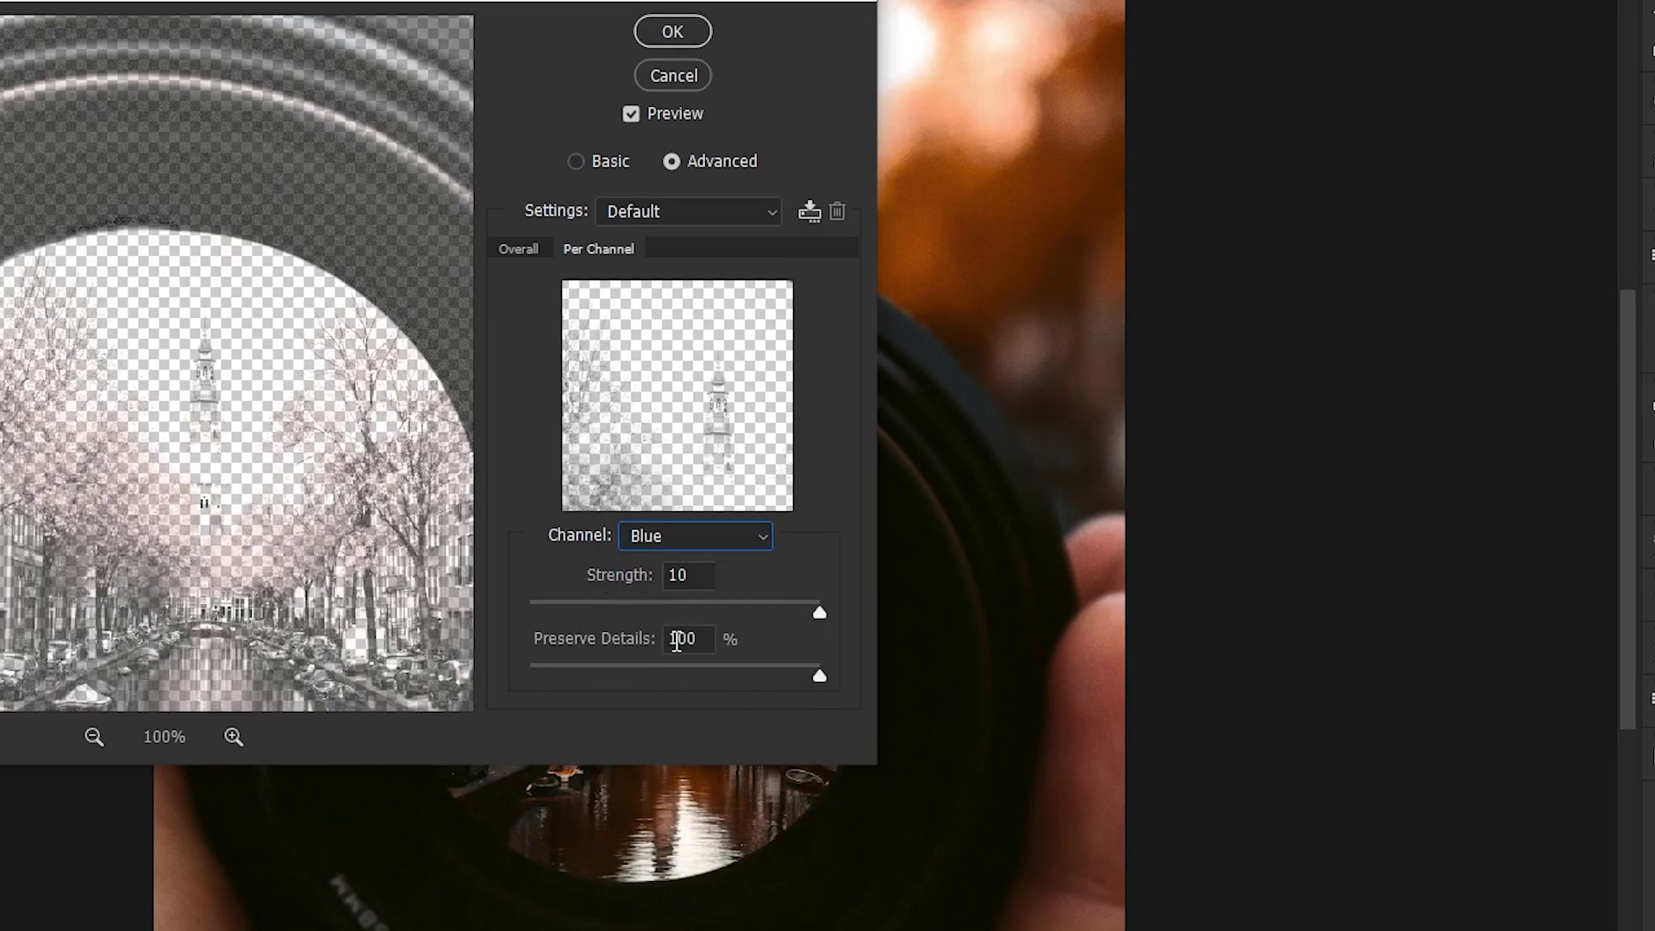
pyautogui.click(671, 31)
pyautogui.scroll(1, 751, 250)
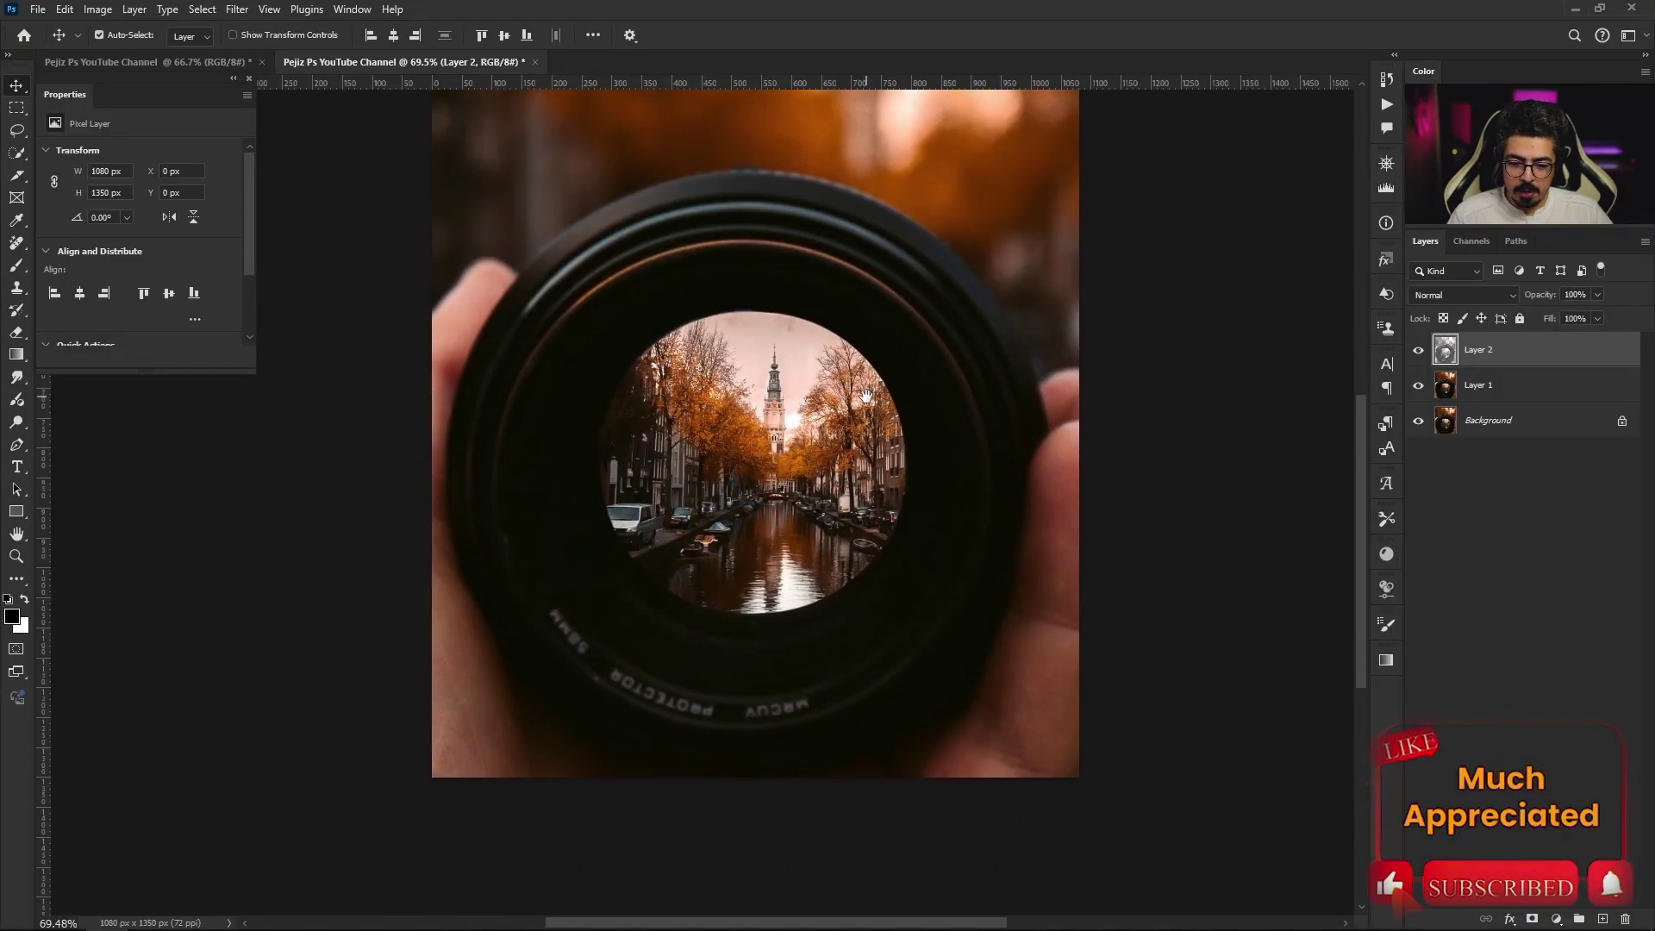
pyautogui.scroll(1, 755, 280)
pyautogui.scroll(1, 758, 310)
pyautogui.scroll(1, 764, 339)
pyautogui.scroll(1, 657, 432)
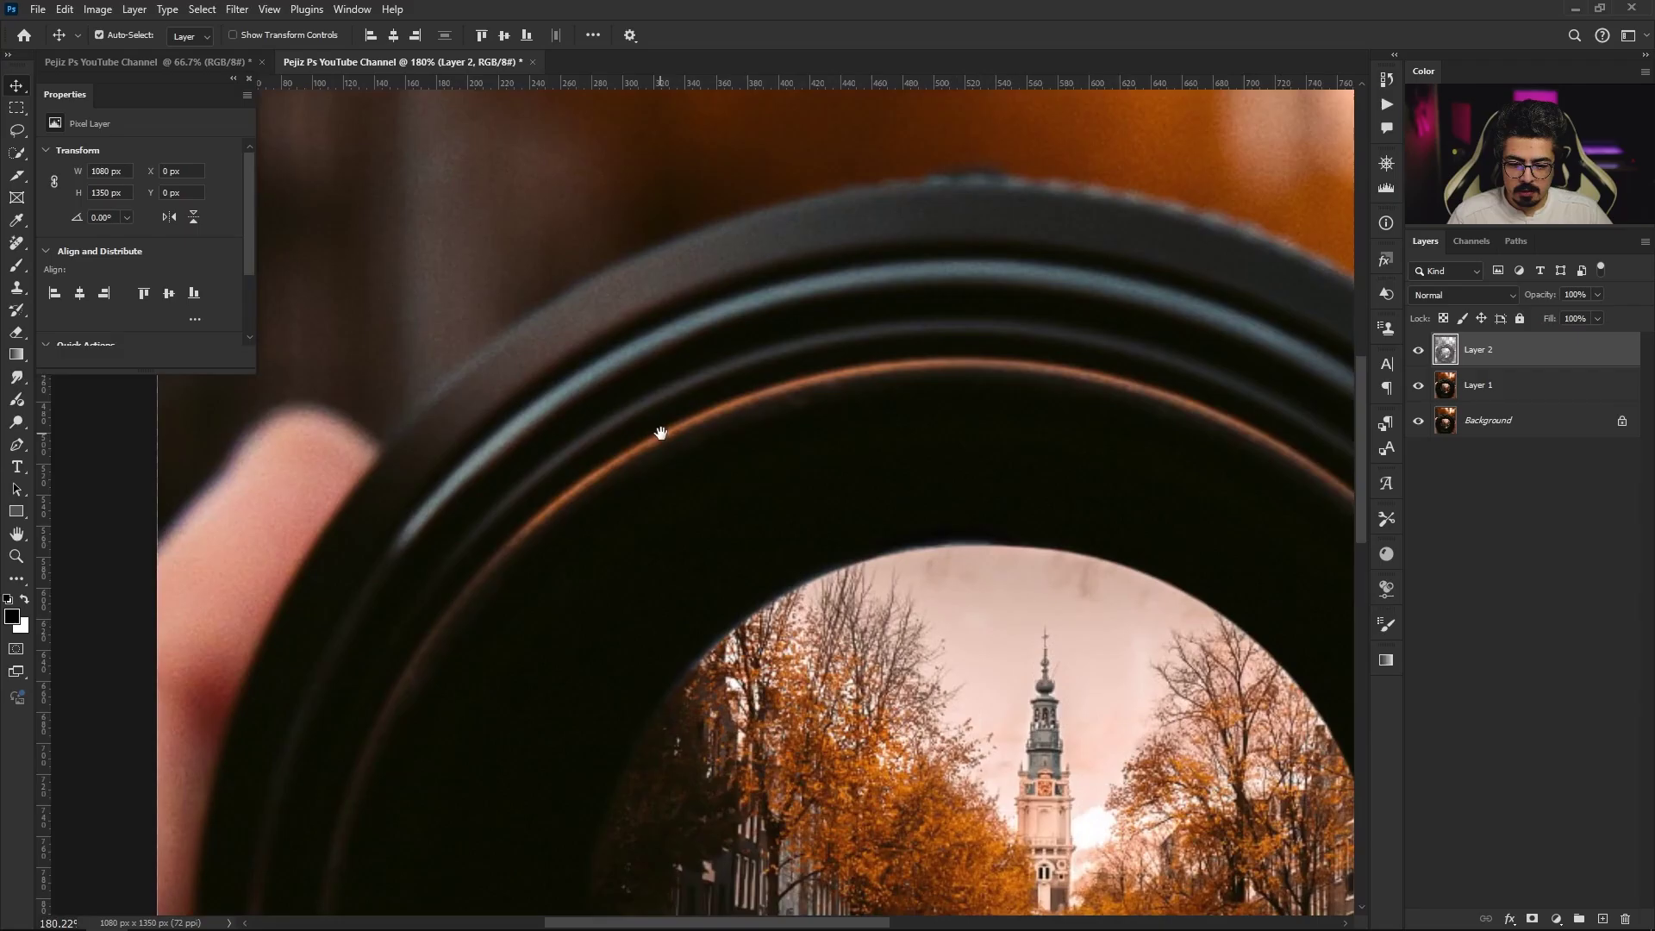
pyautogui.scroll(1, 839, 295)
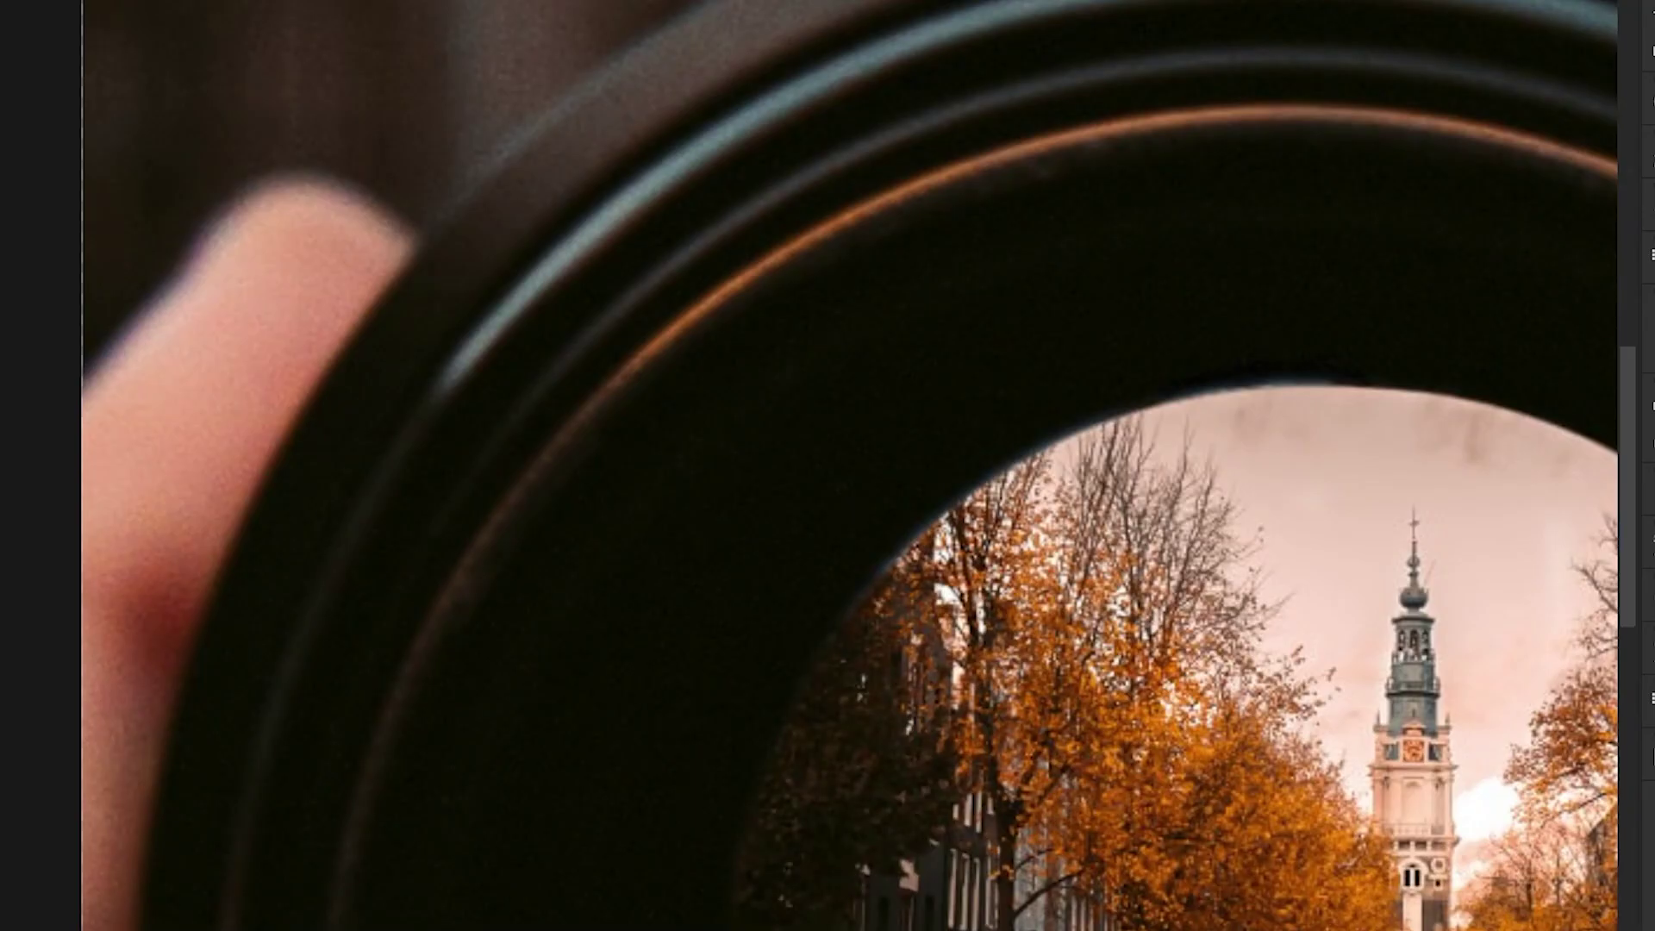
pyautogui.scroll(1, 684, 414)
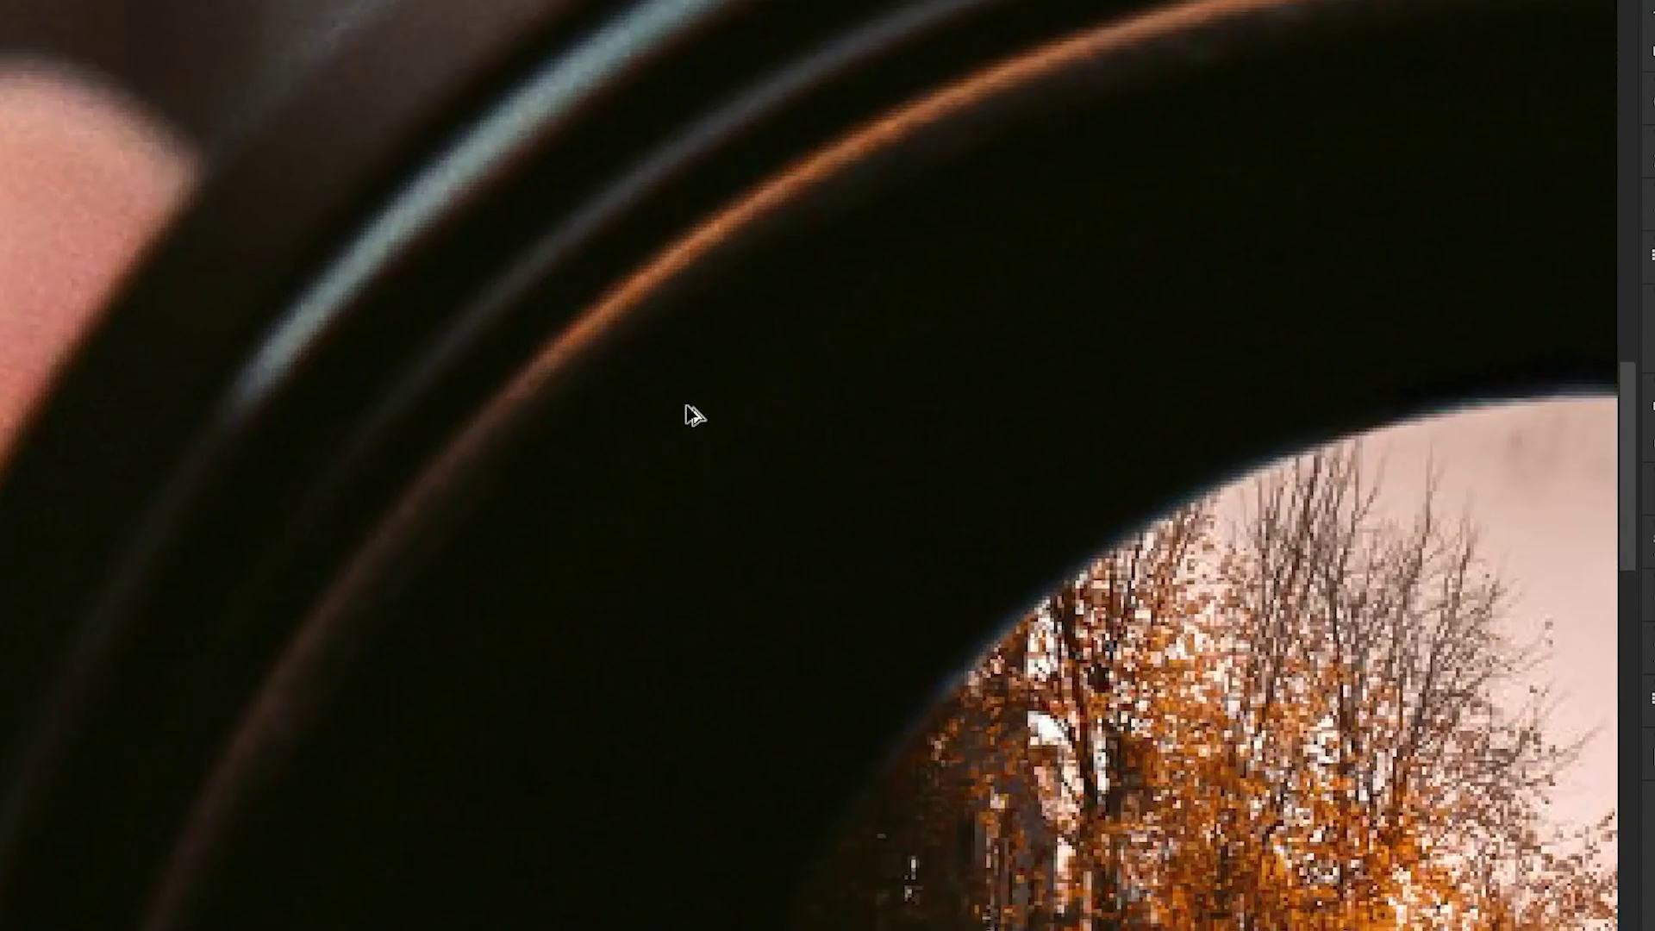
pyautogui.scroll(1, 684, 414)
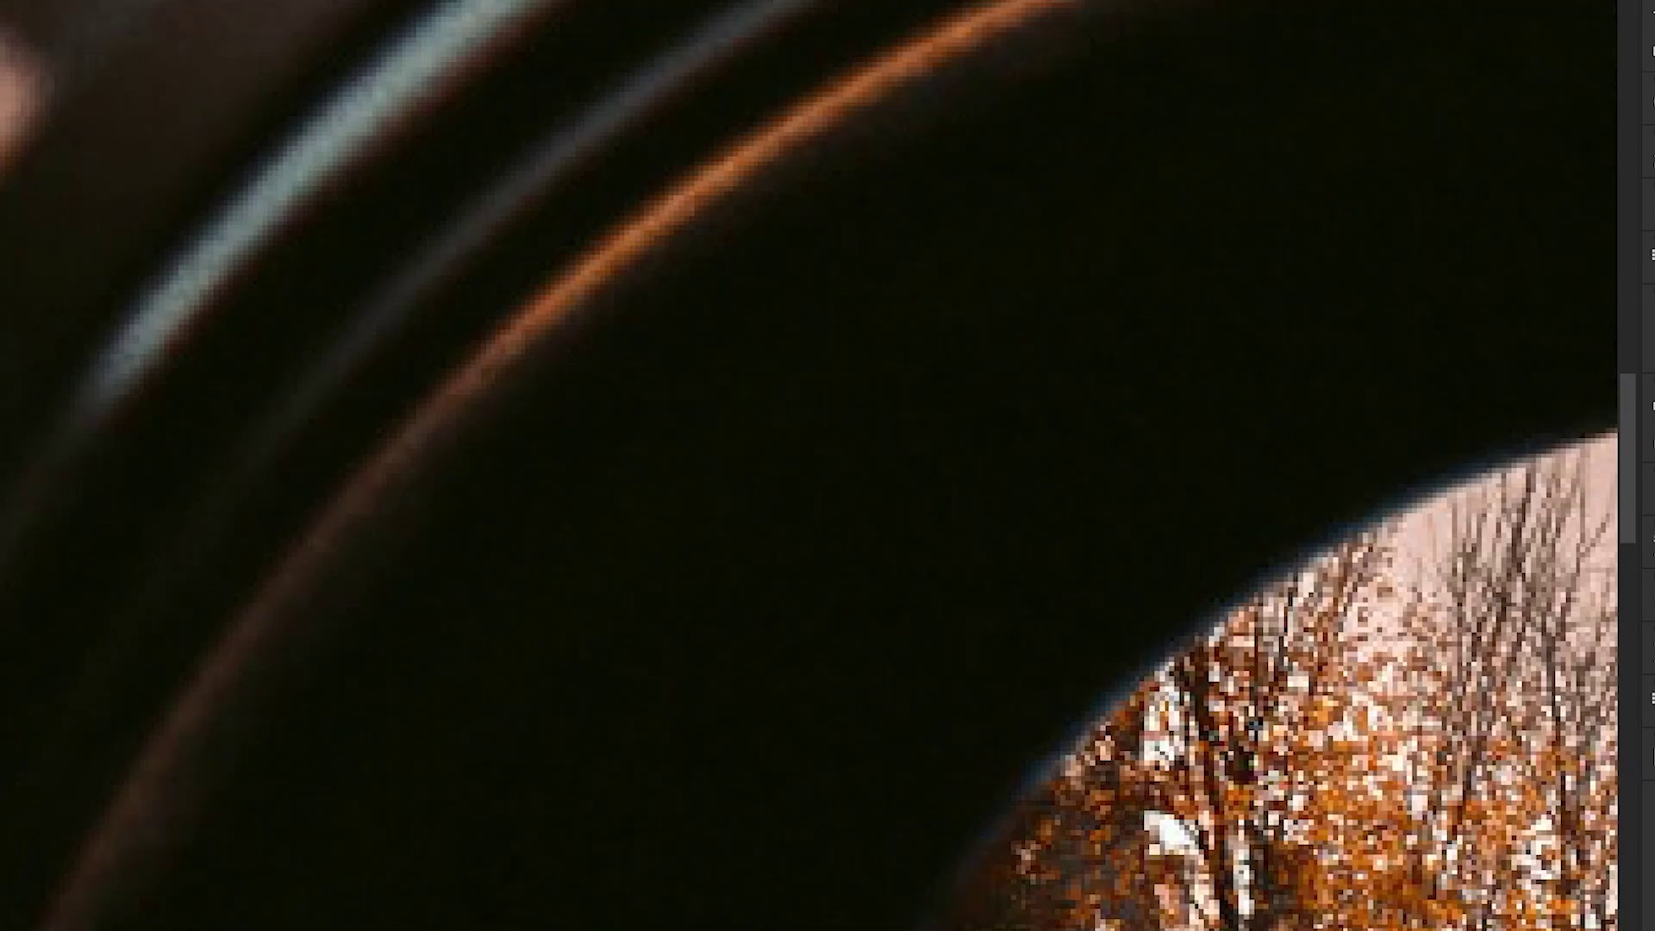